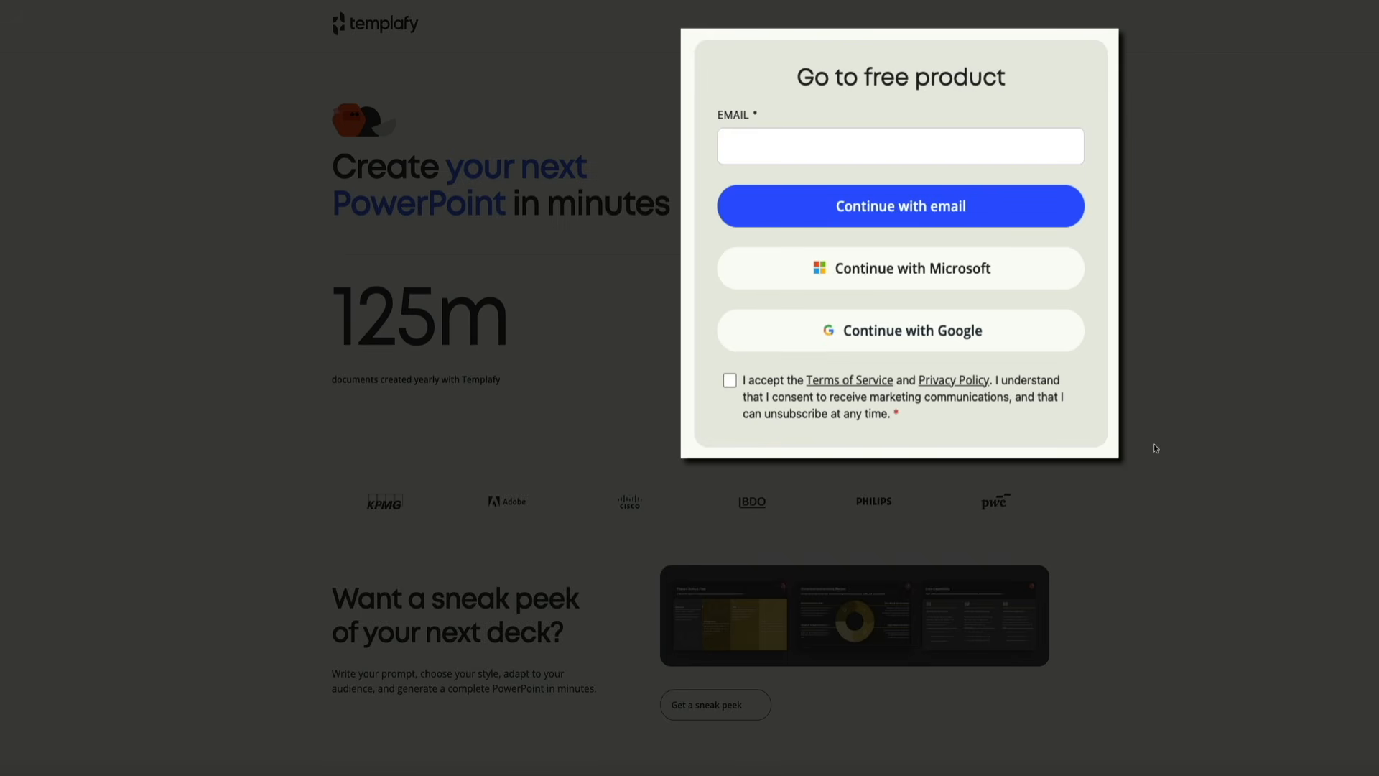
- Accept the Terms of Service and Privacy Policy for the free product and continue with a Google account
left_click(728, 380)
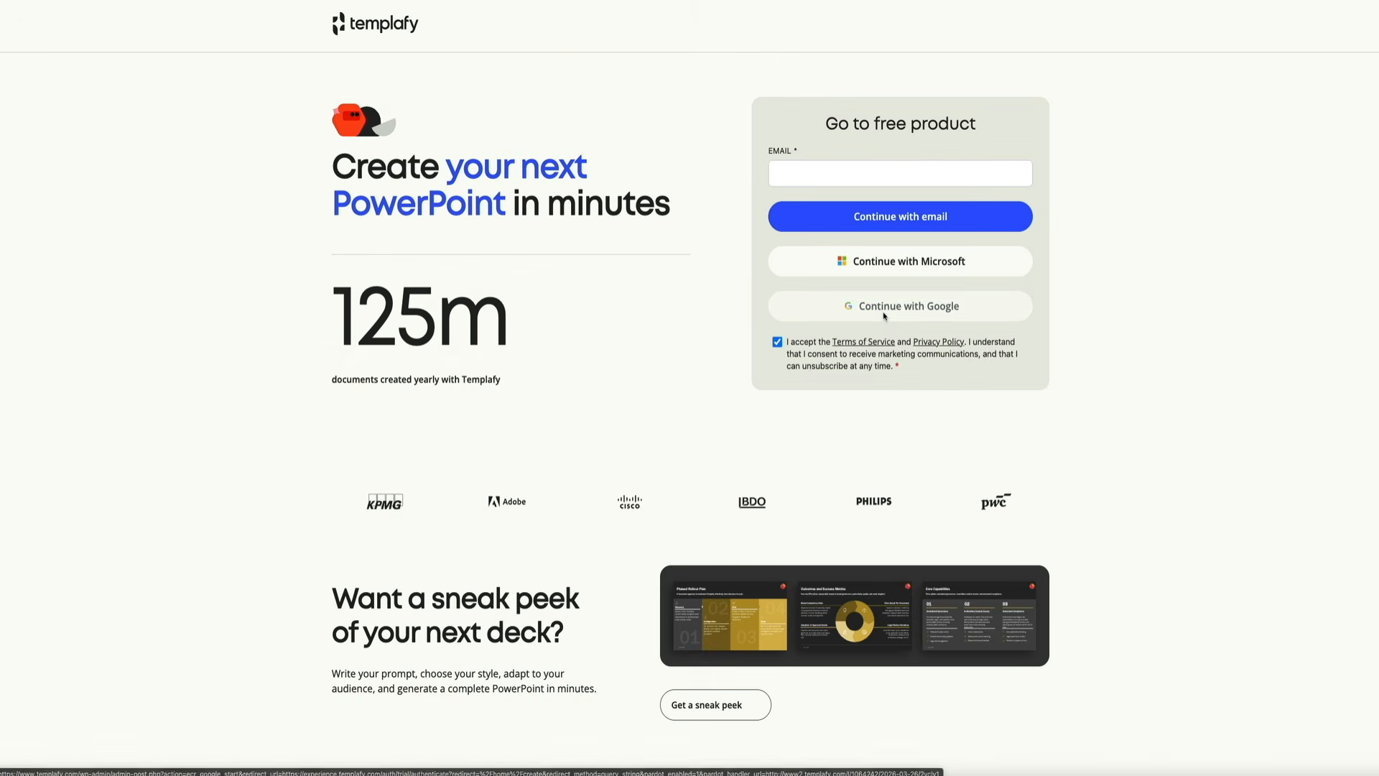
left_click(877, 338)
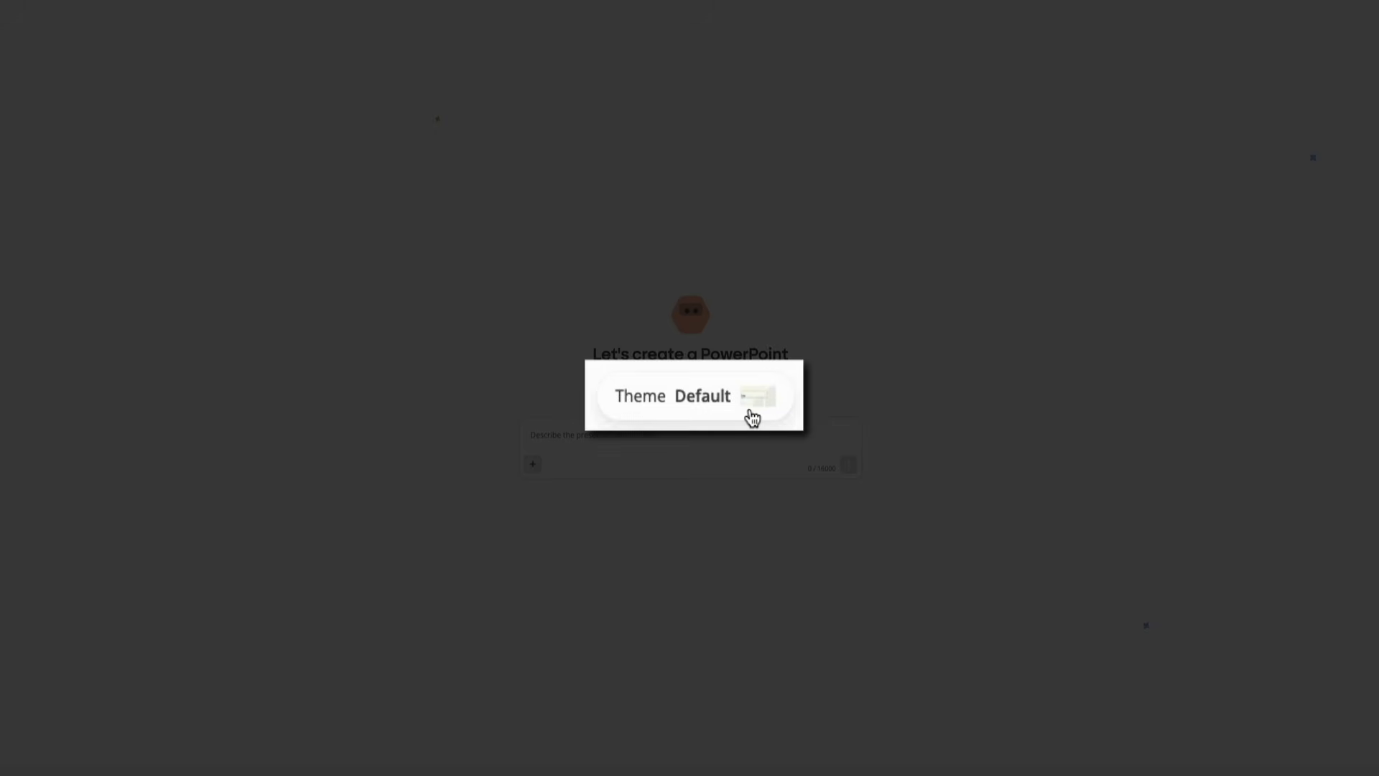
- Keep the Default theme and submit the prompt "Create a presentation about how to start a self-hosted WordPress.org blog."
left_click(722, 405)
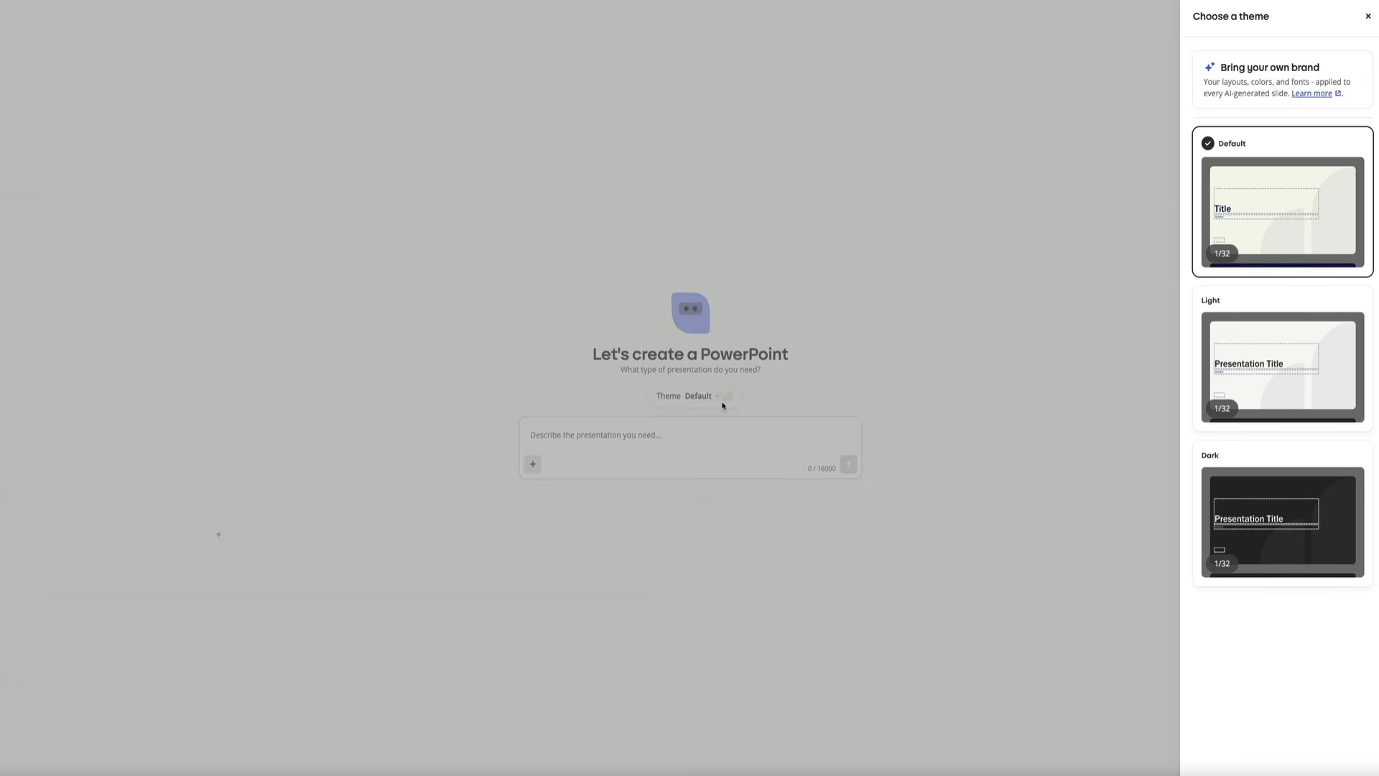
left_click(1368, 16)
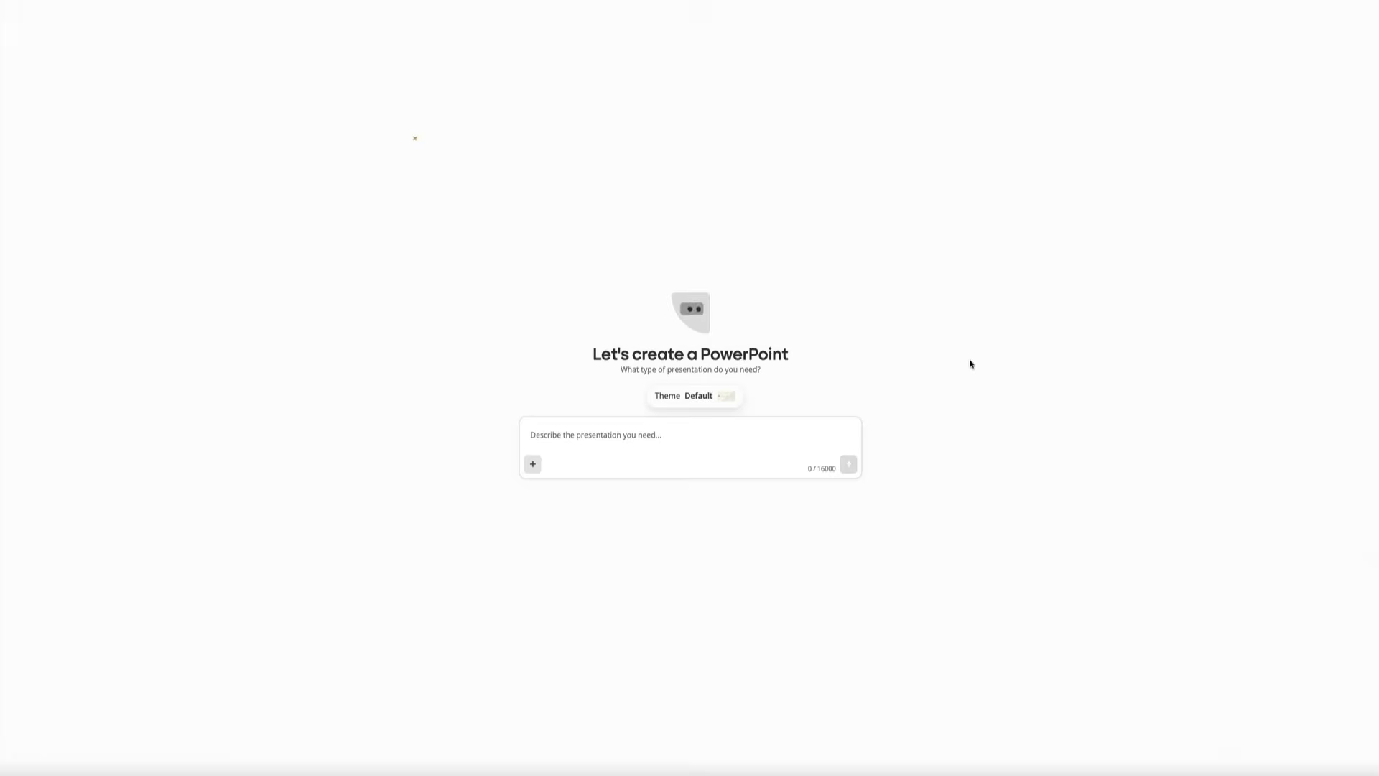
left_click(427, 479)
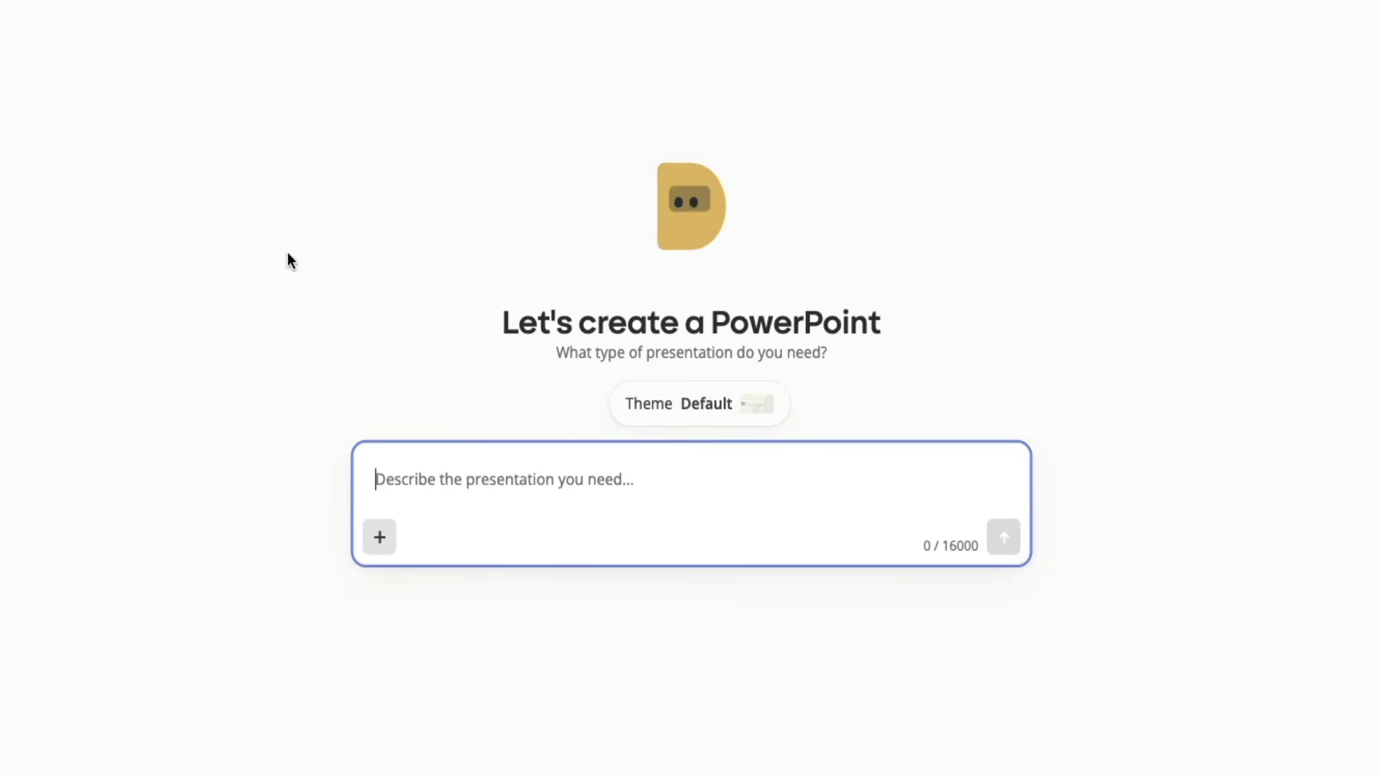
type("Create a presentation about how to start a Wor")
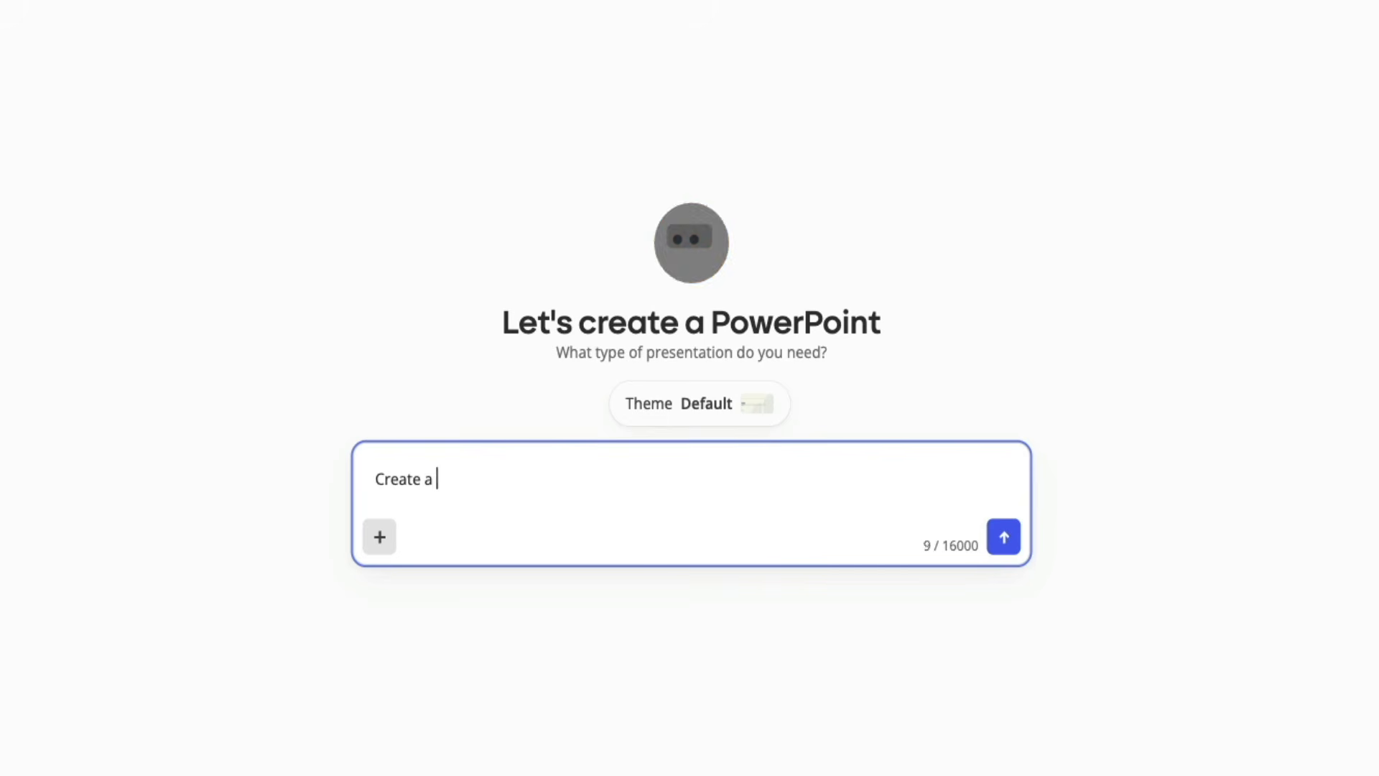
key("BackSpace")
key("BackSpace")
key("BackSpace")
type("self-hosted WordPress.org blog.")
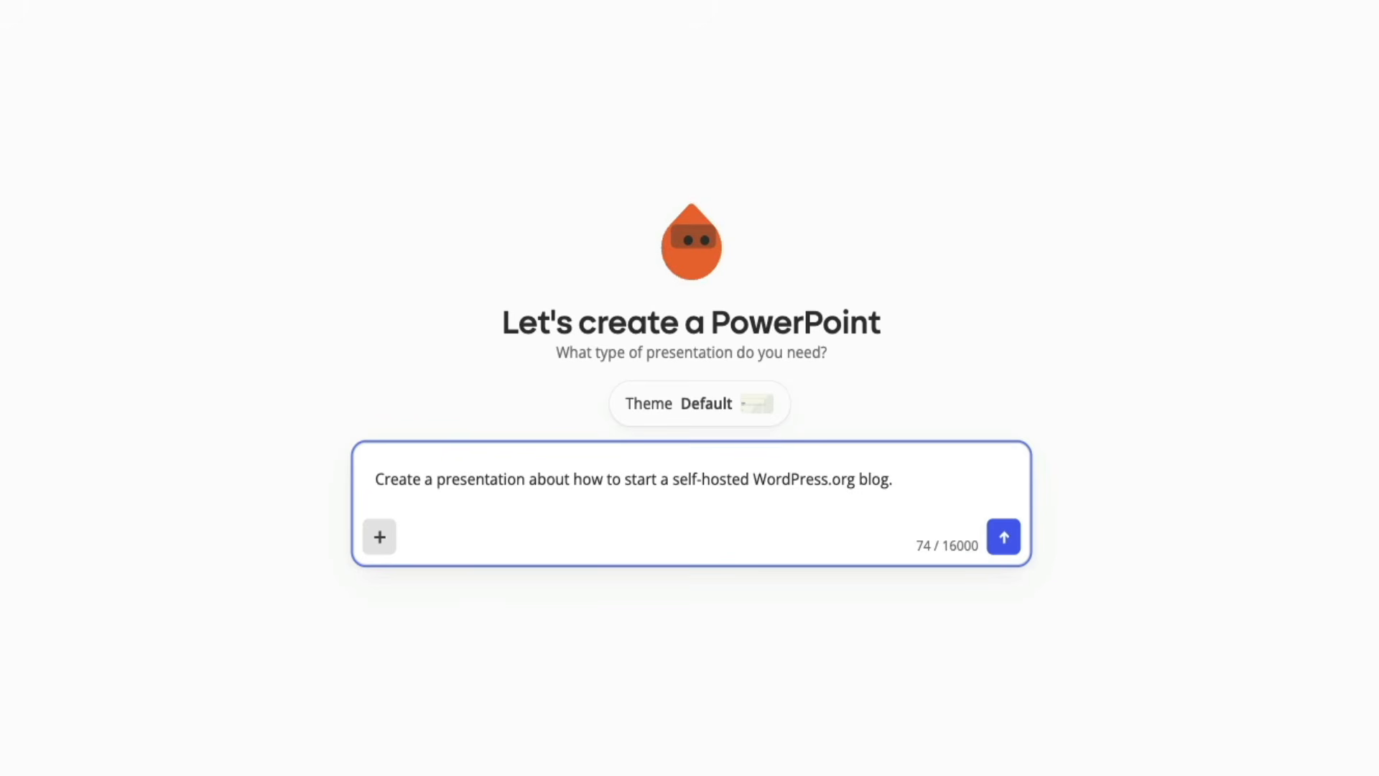
left_click(1013, 557)
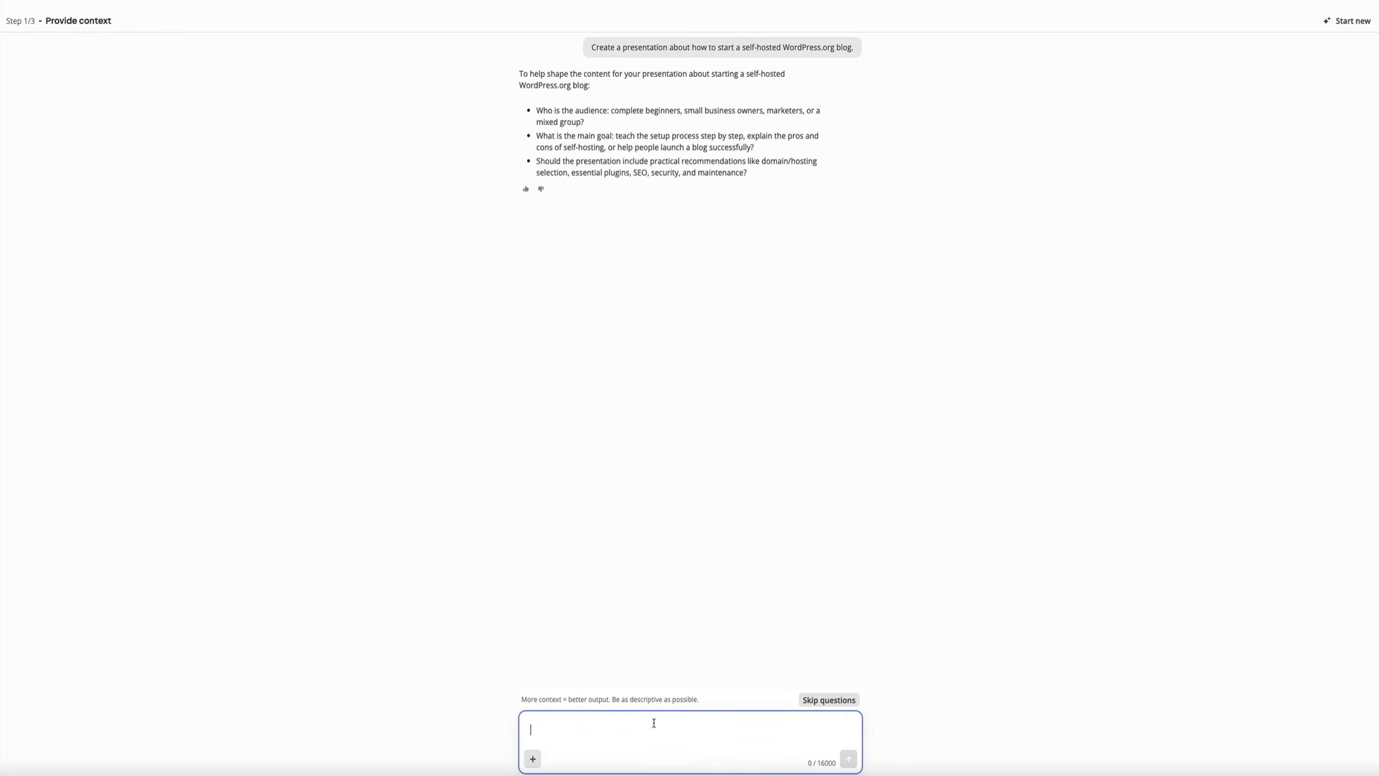
- Reply that it's for beginners, teaches the setup process step by step and recommends web hosting, wordpress plugins, etc., and proceed to the structure review
type("I")
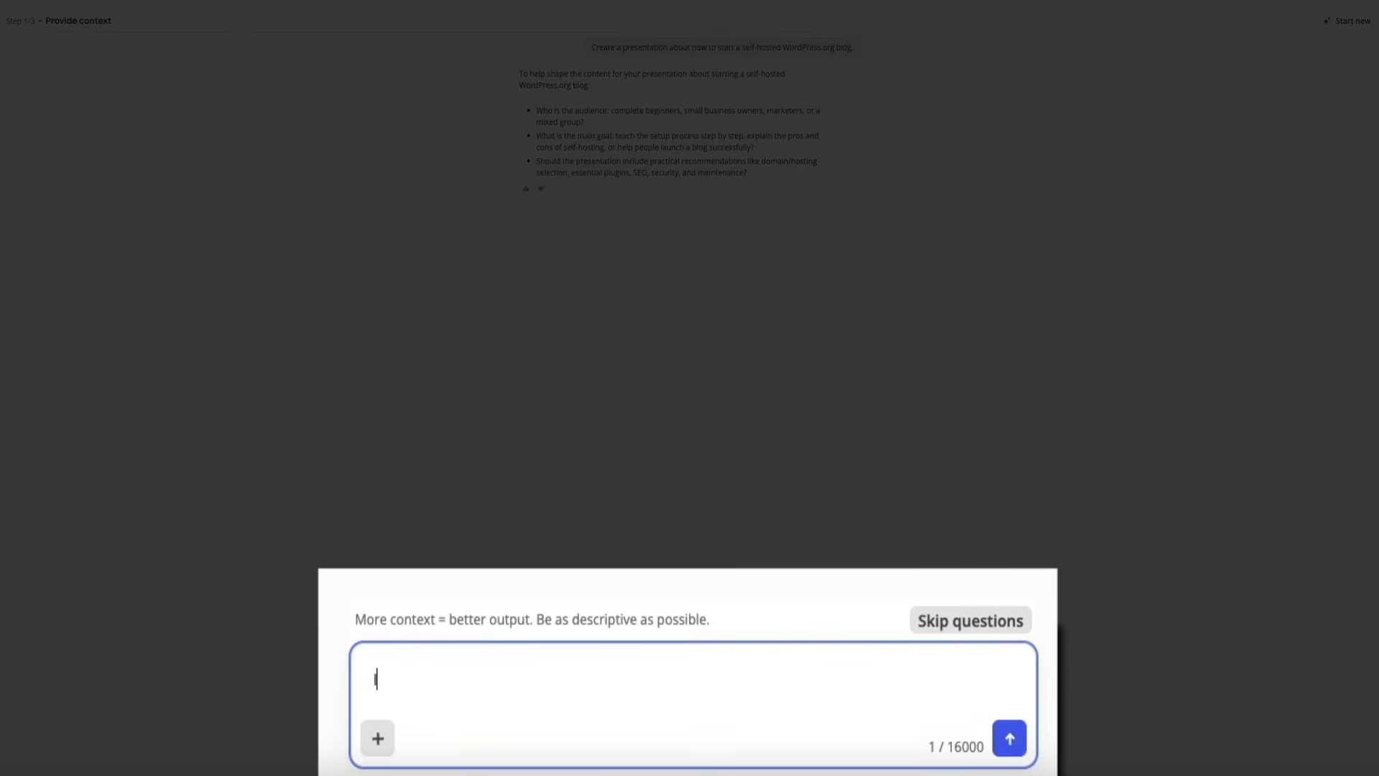
type("t's for beginners, main goal")
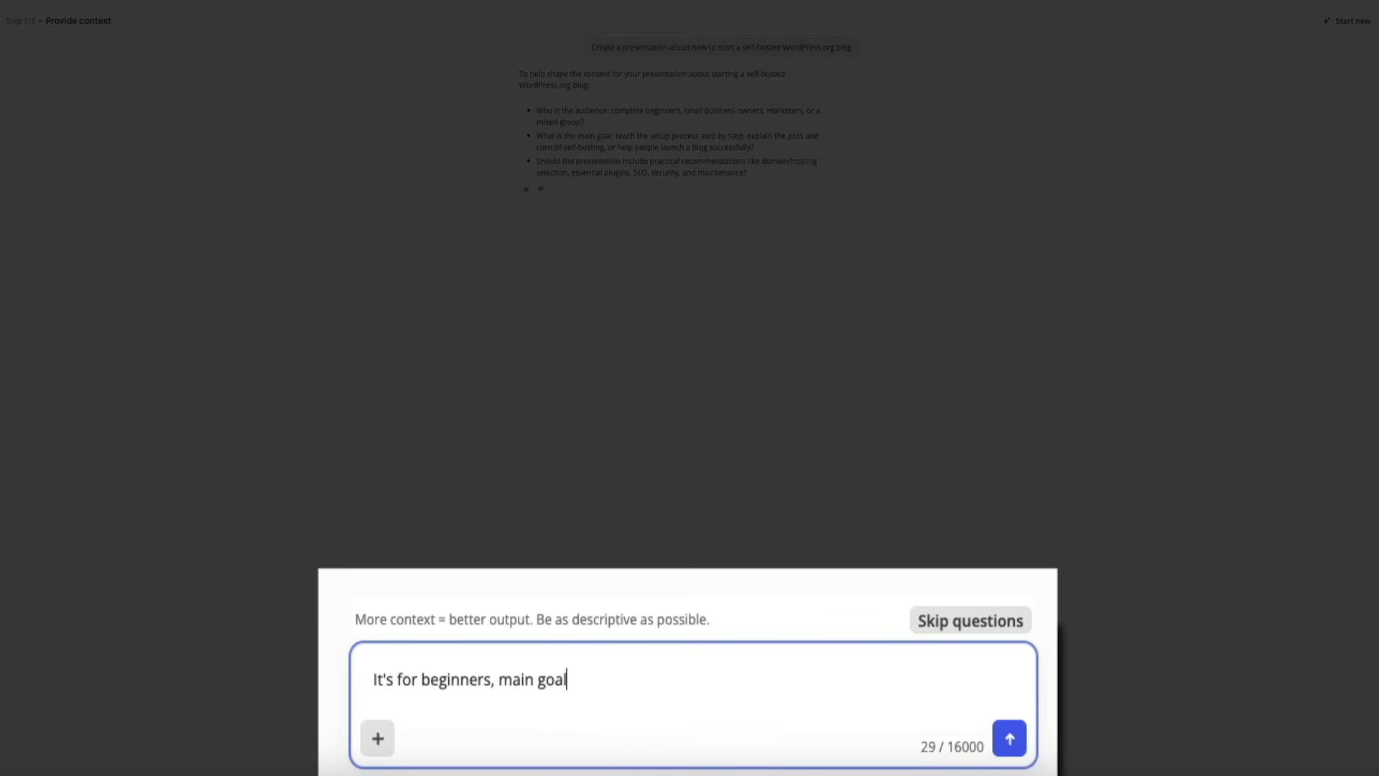
type(" is to teach the setup process step by step, and include practical recommendations like web hosting, wordpress plu")
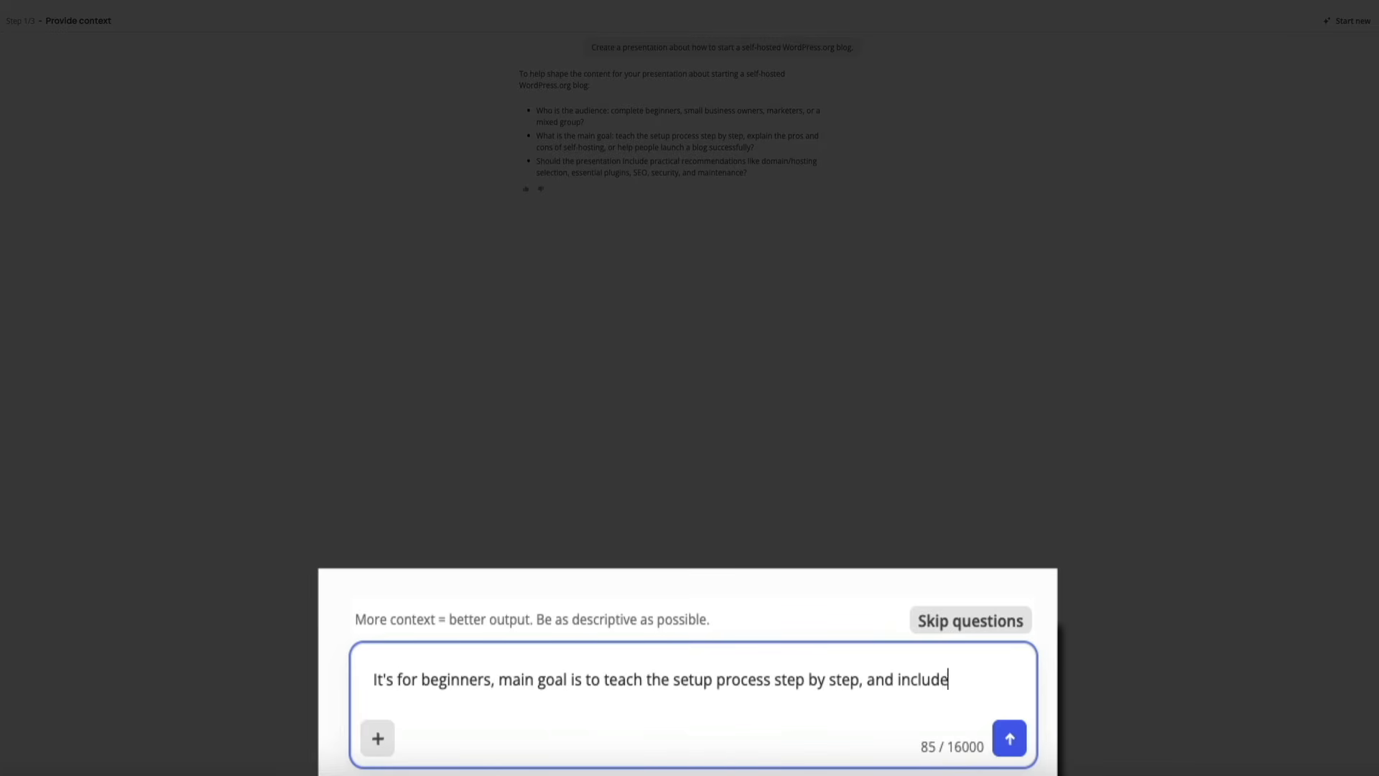
type("gins, etc.")
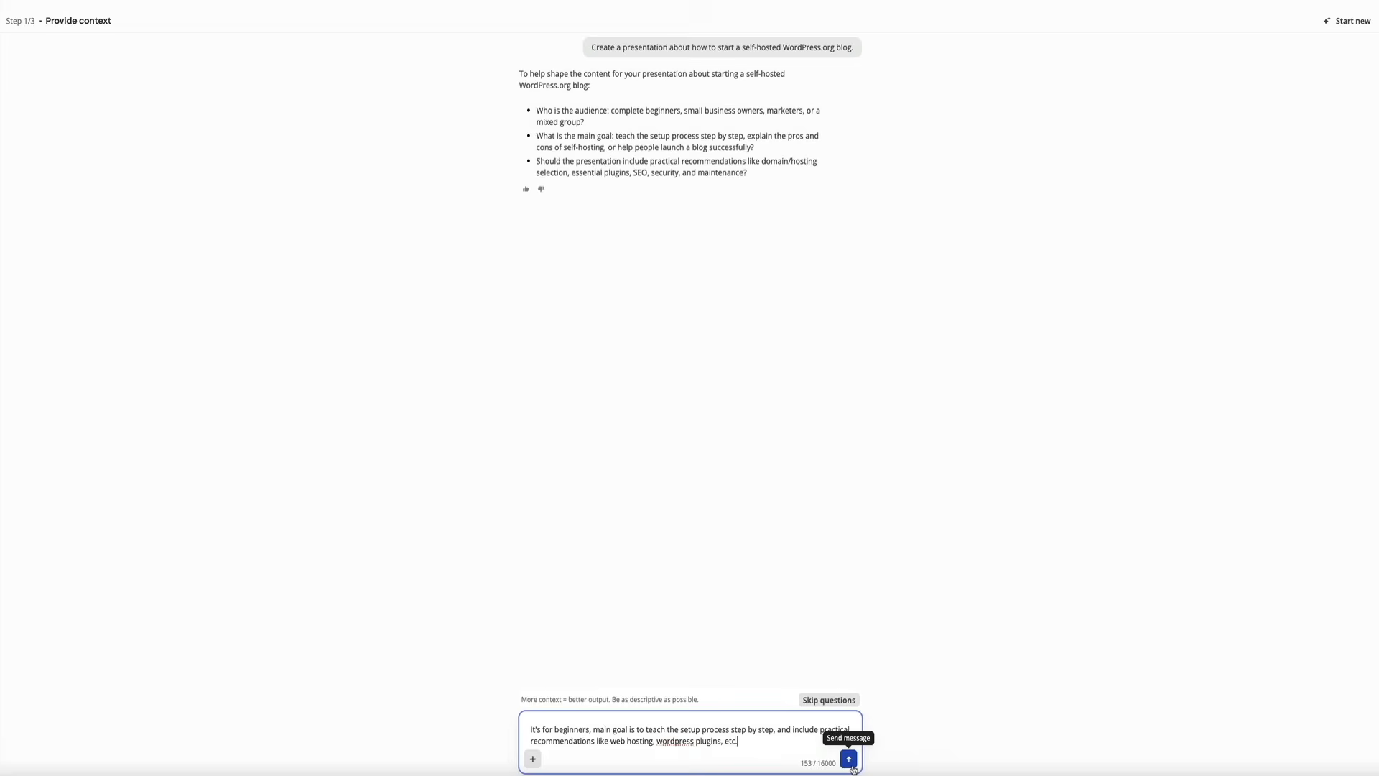
left_click(848, 759)
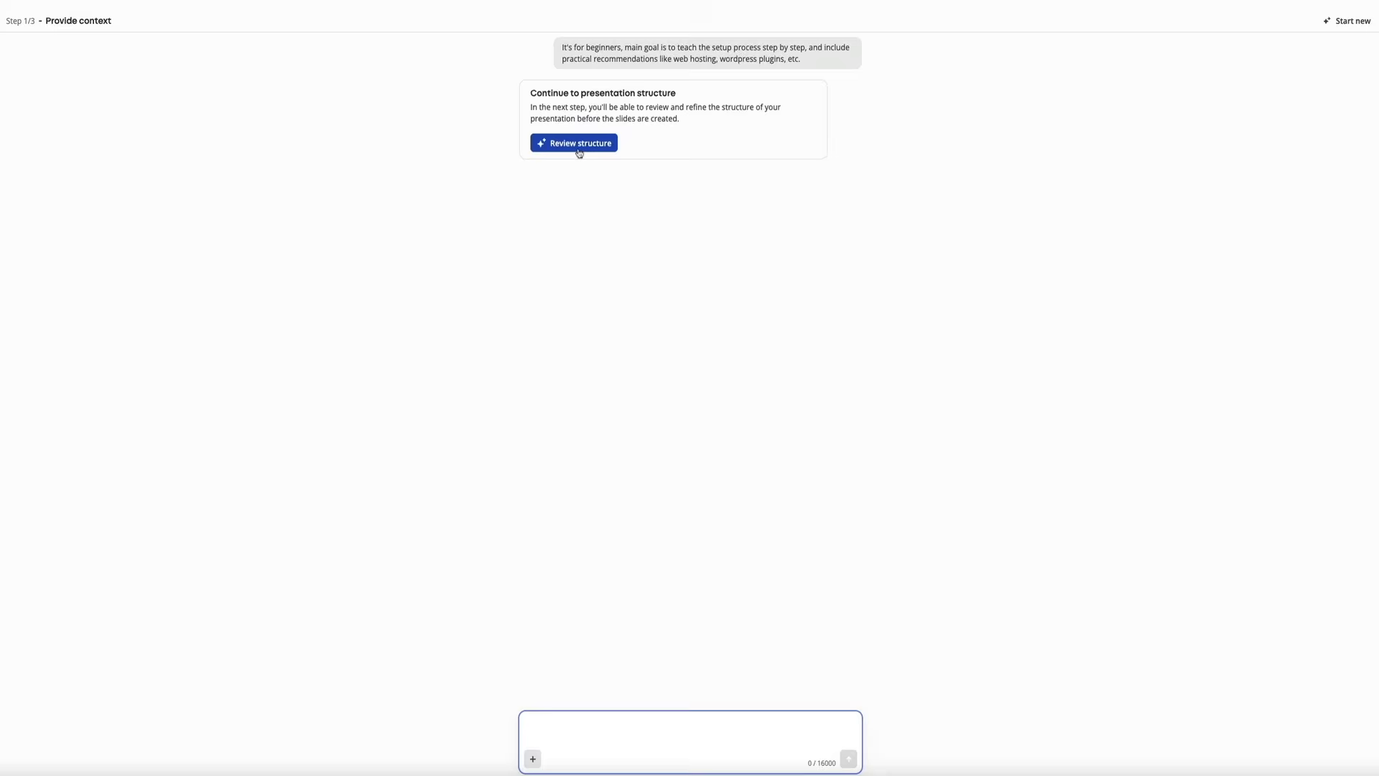
left_click(578, 147)
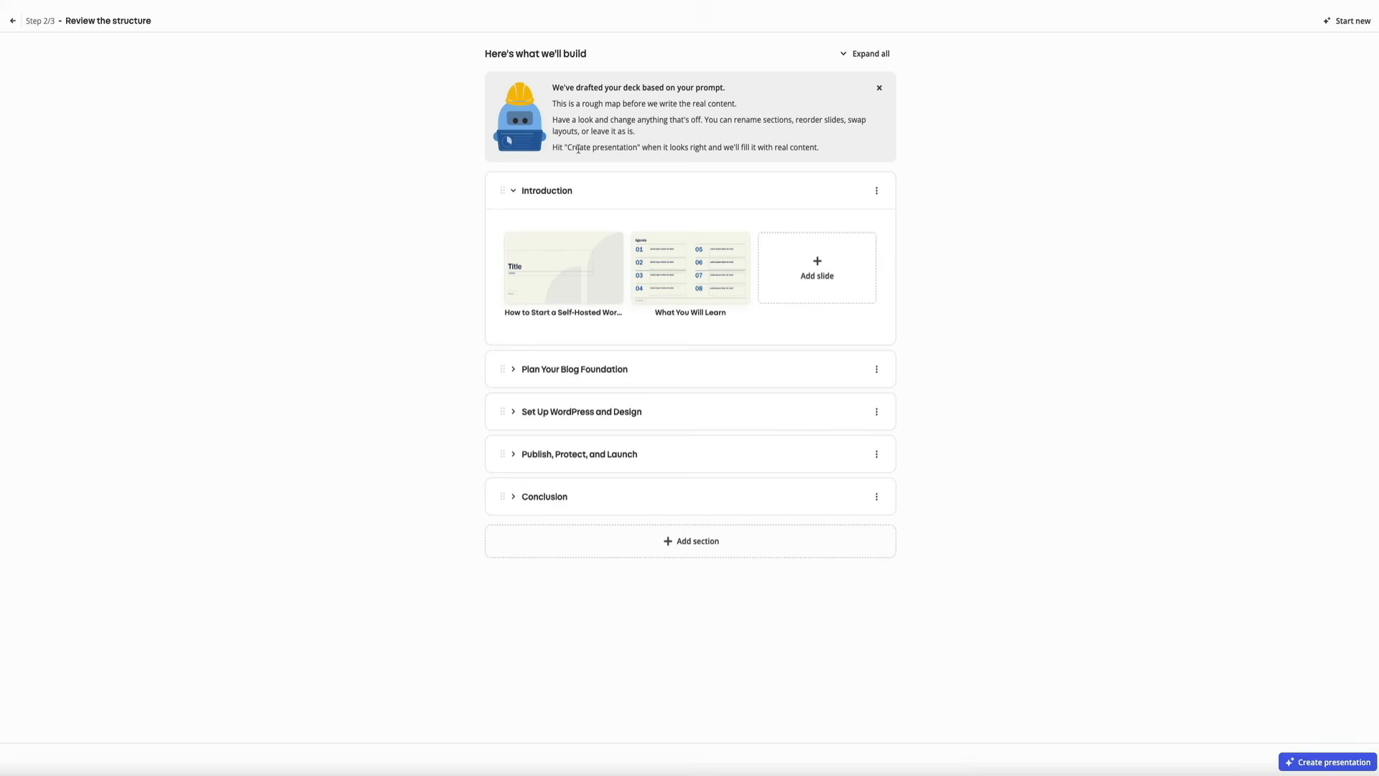
- Examine the details of each slide in the Introduction, Plan Your Blog Foundation, and Set Up WordPress and Design sections
left_click(504, 226)
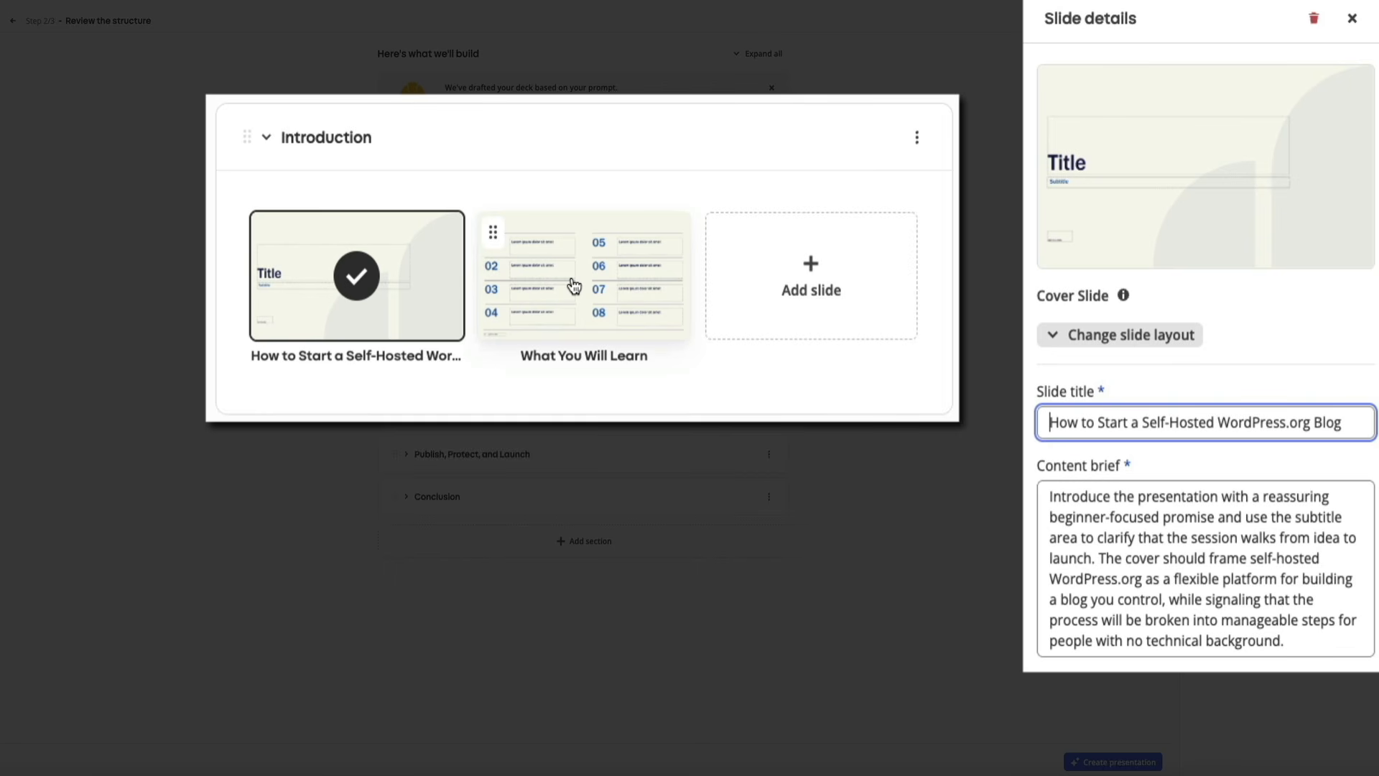
left_click(574, 286)
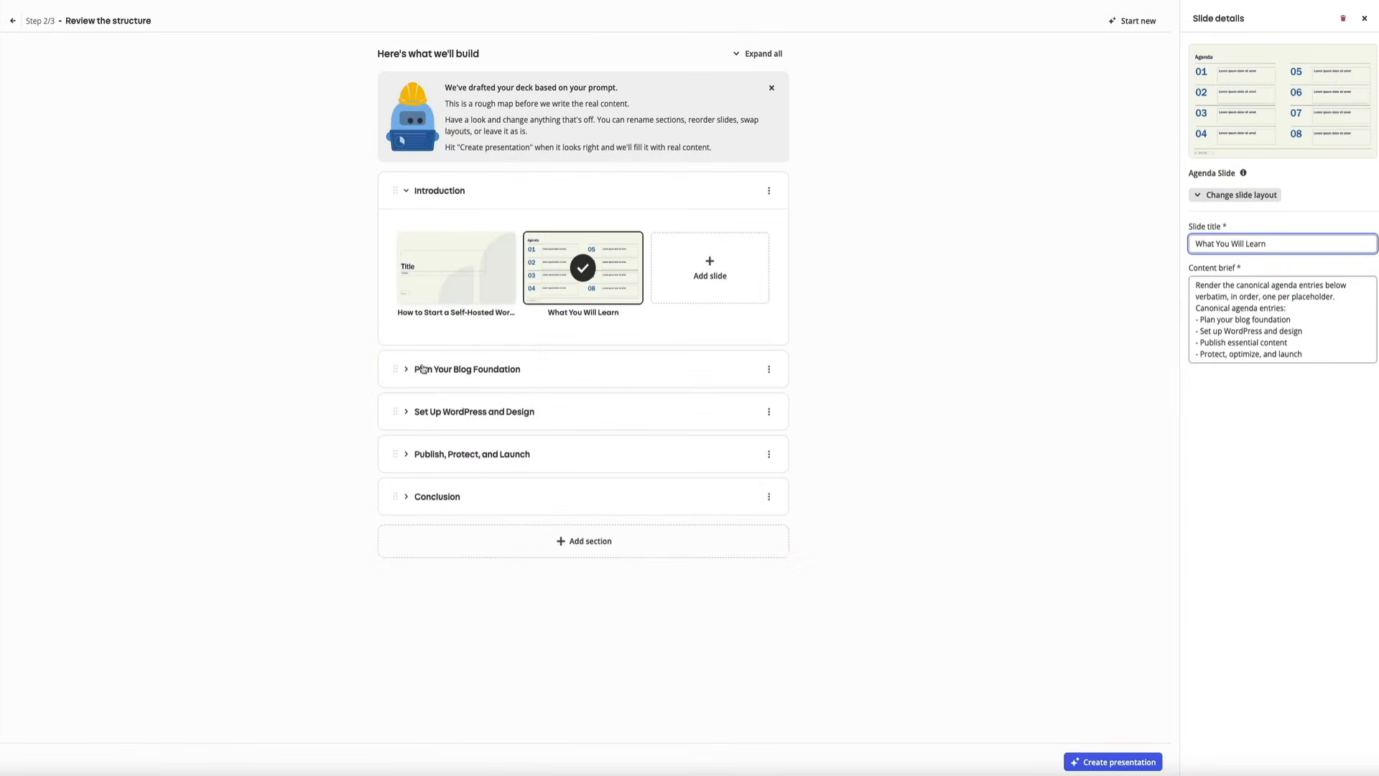
left_click(424, 370)
left_click(441, 447)
left_click(582, 446)
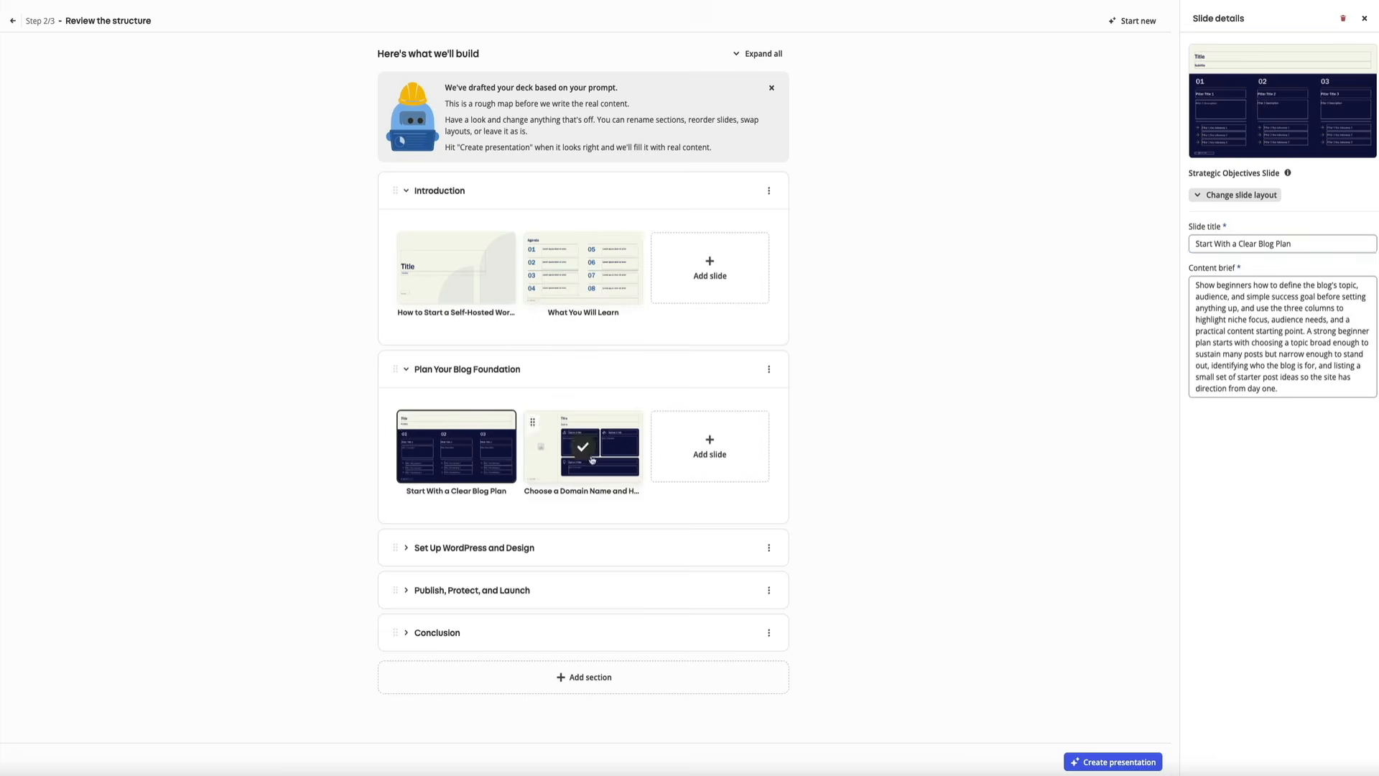
left_click(431, 547)
left_click(465, 638)
left_click(583, 625)
left_click(710, 624)
- Examine the slide details in the Publish, Protect, and Launch section and the Conclusion section
scroll(690, 630, "down", 2)
left_click(690, 630)
scroll(461, 581, "down", 2)
left_click(461, 580)
left_click(583, 576)
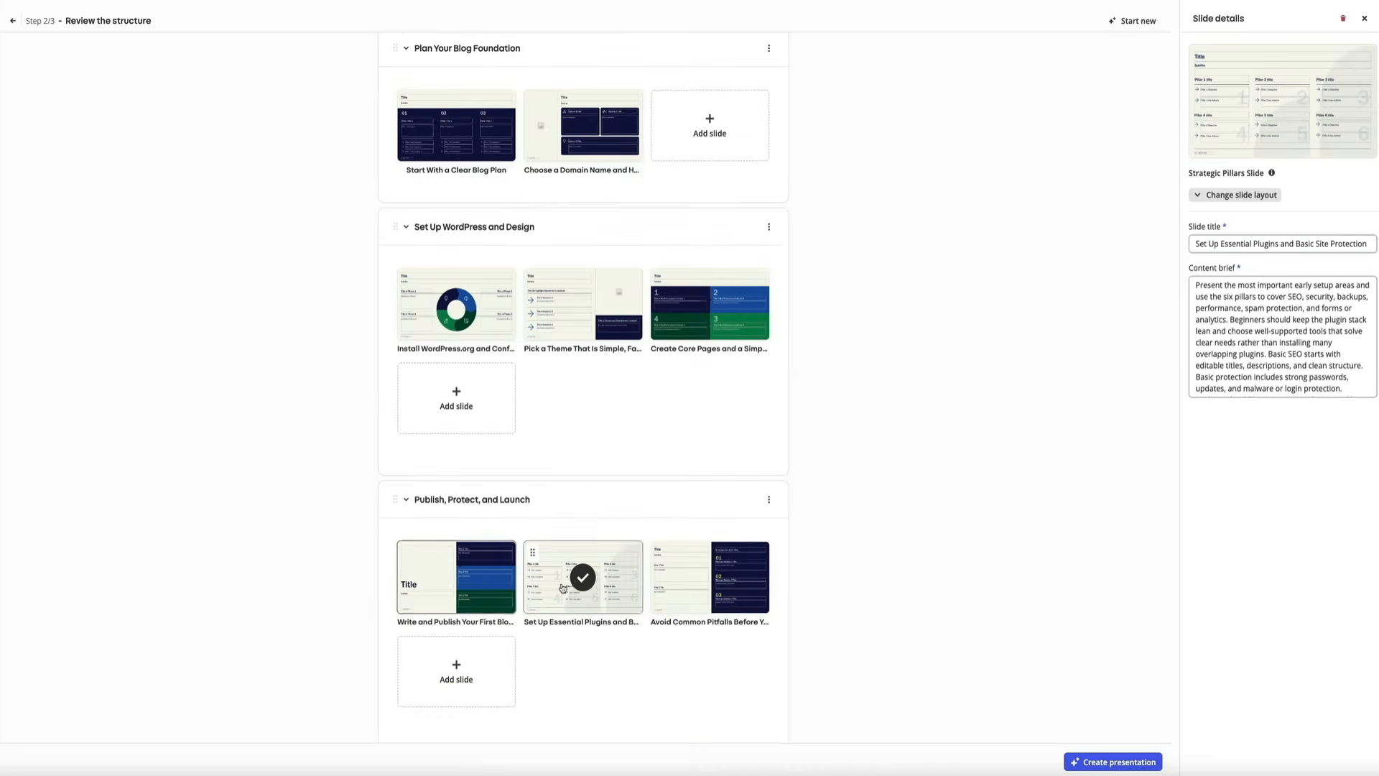
left_click(709, 576)
scroll(508, 647, "down", 3)
left_click(508, 666)
scroll(507, 632, "down", 2)
left_click(474, 624)
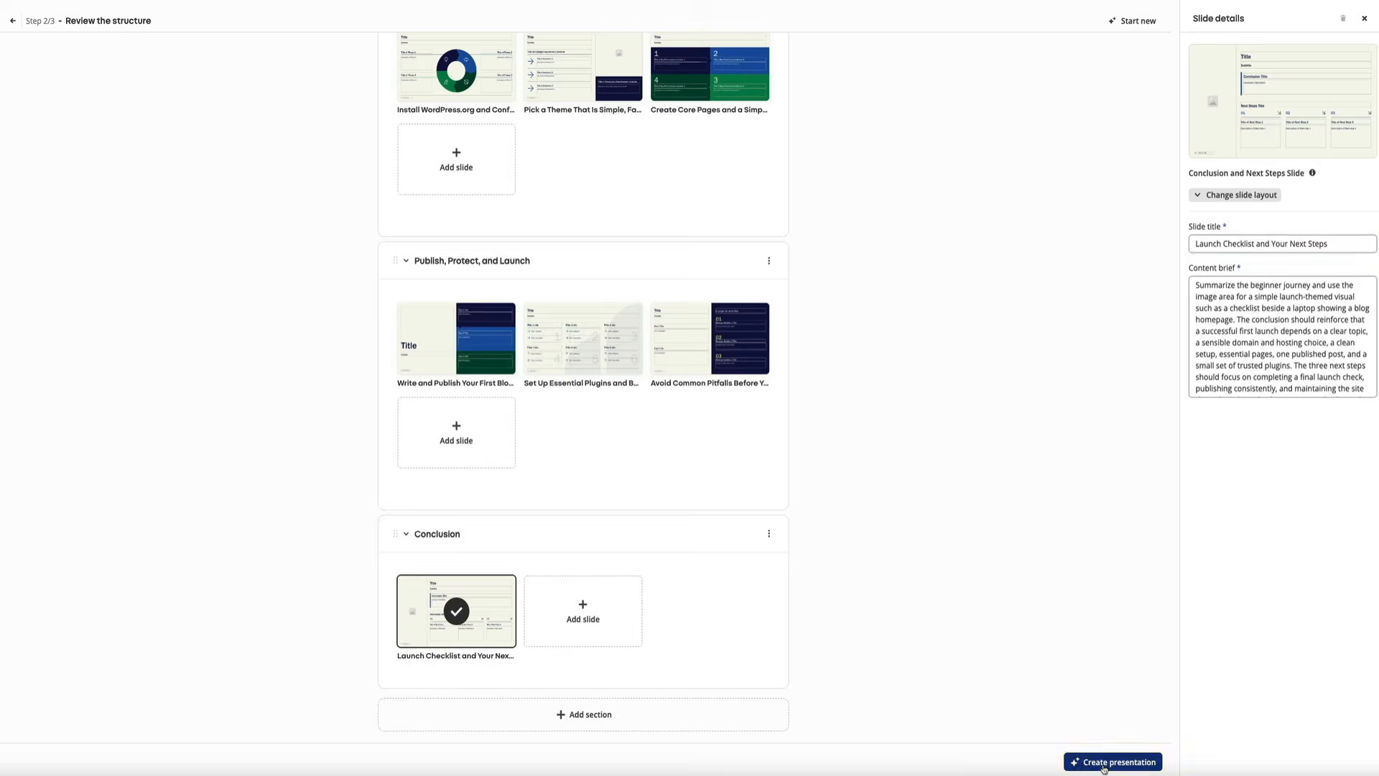
- Create the presentation from the drafted structure and answer the feedback survey, rating the flow's navigation Very easy
left_click(1099, 760)
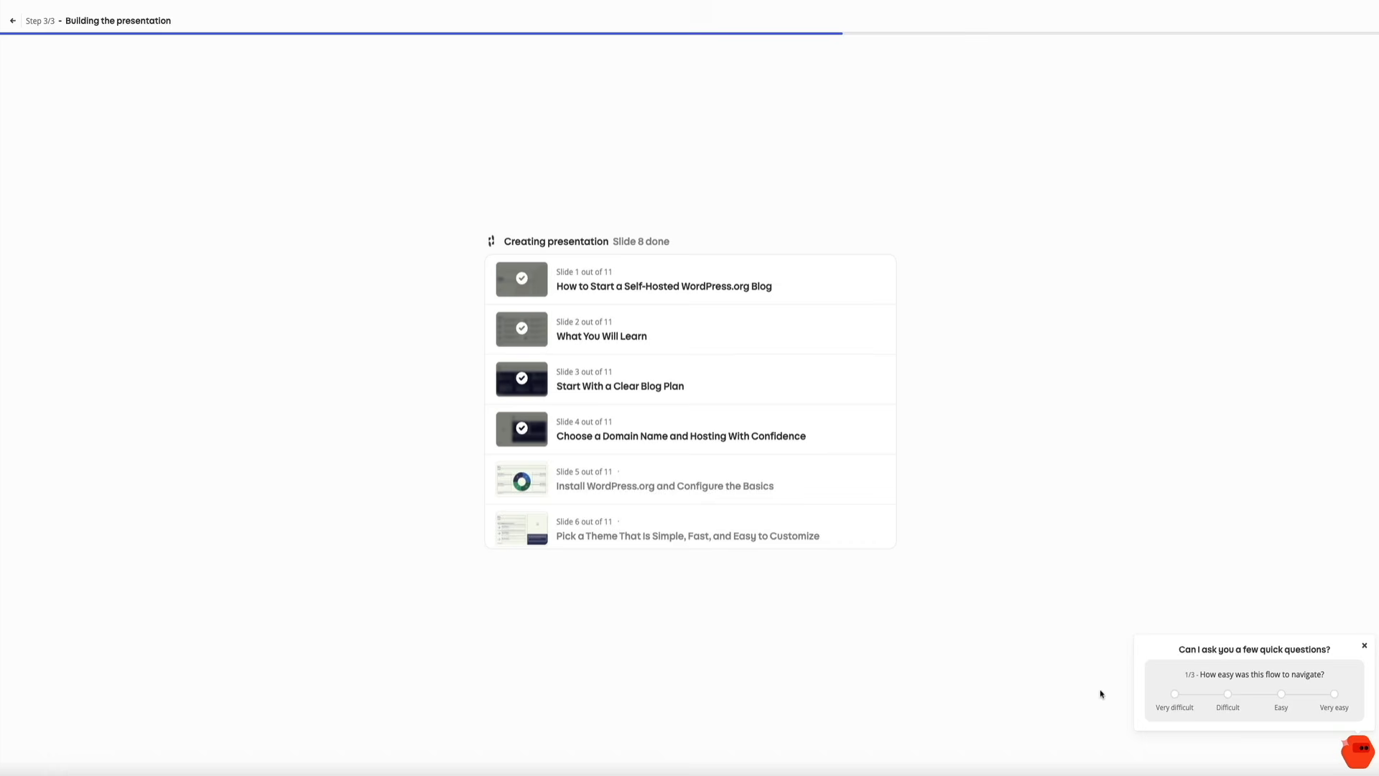
left_click(1334, 694)
left_click(1334, 691)
left_click(1333, 691)
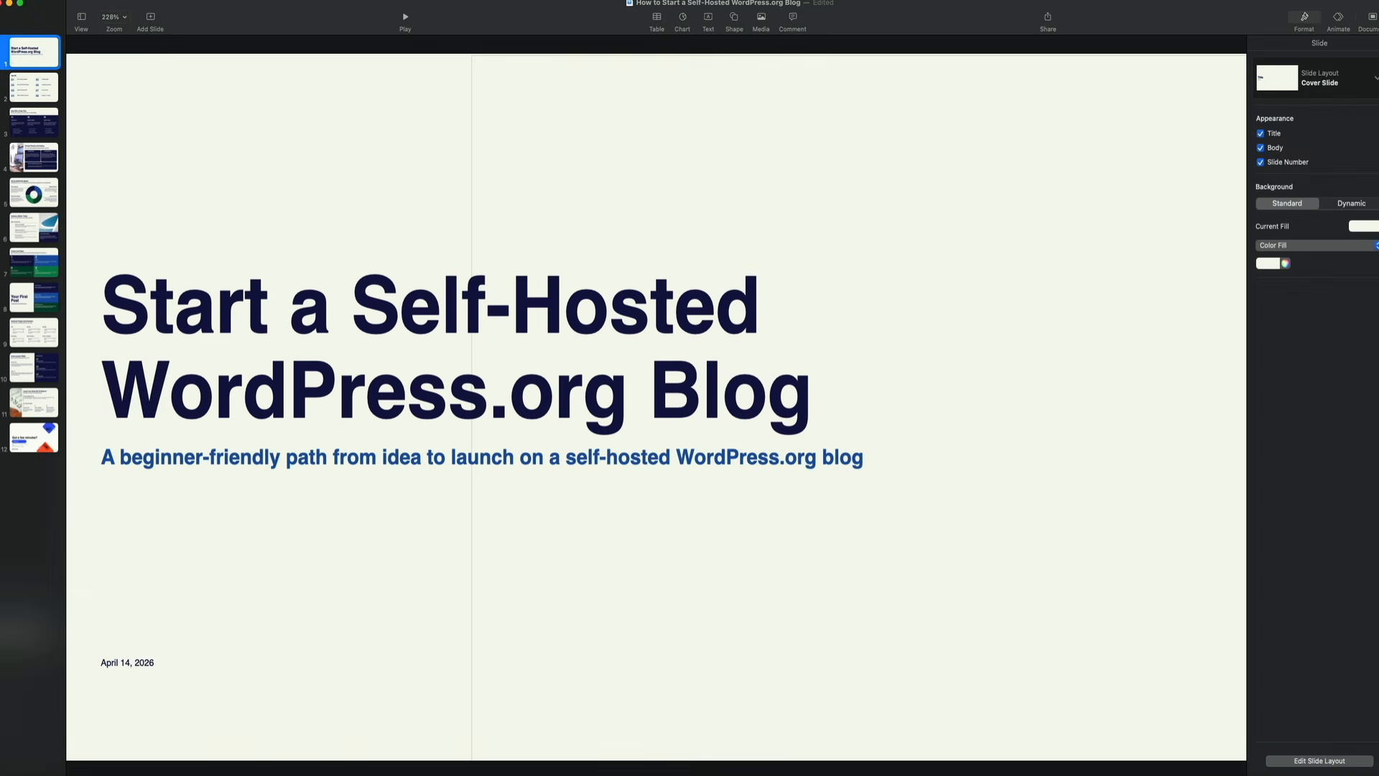
- Page through the generated WordPress.org blog deck slide by slide, from the cover to the final slide, to check its content and layouts
key("Down")
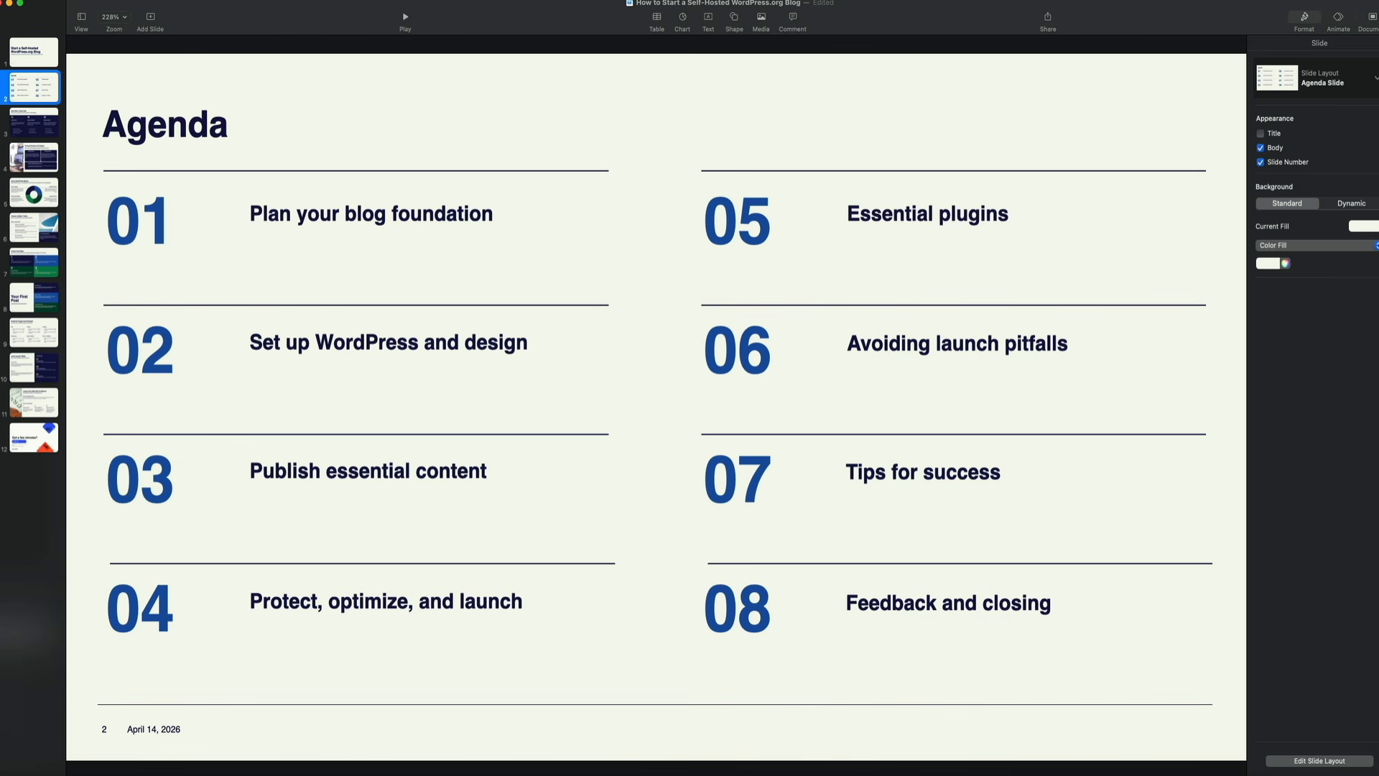
key("Down")
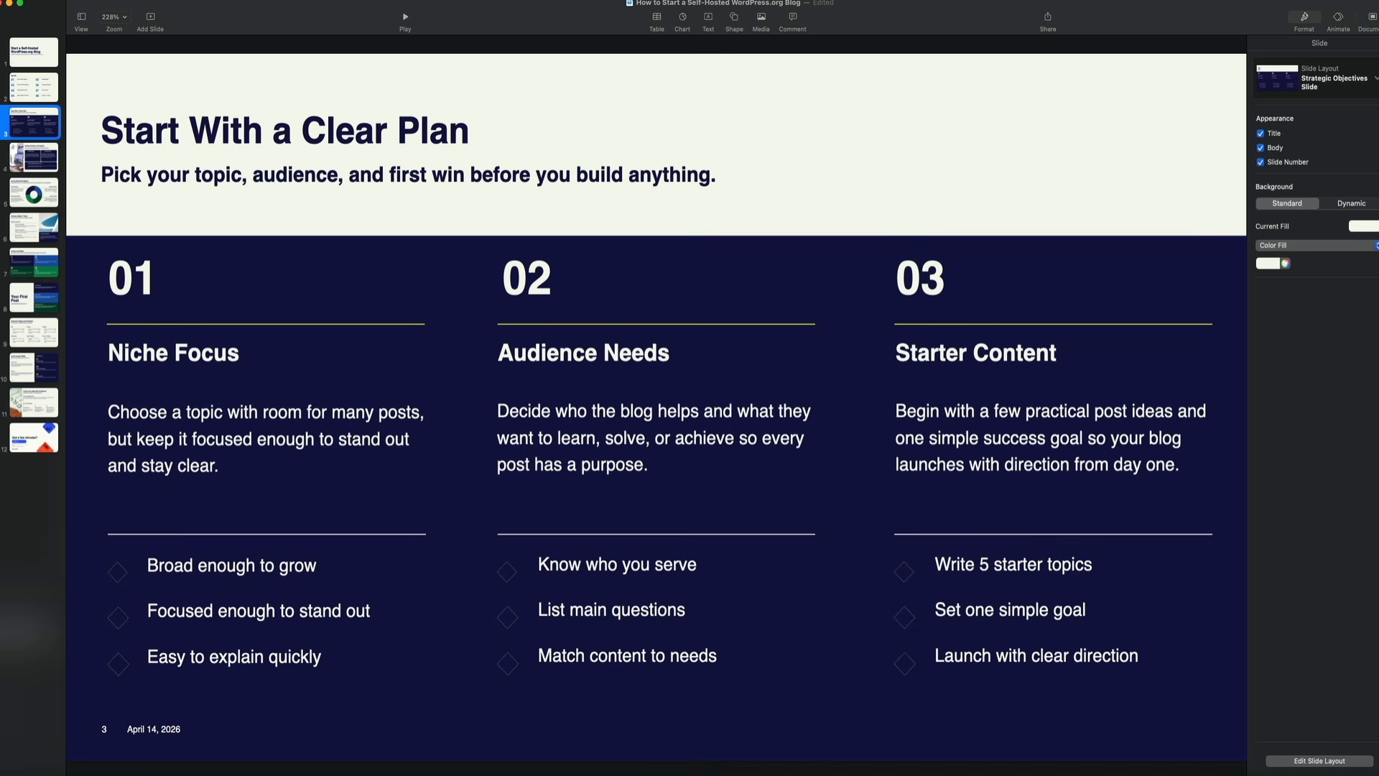
key("Down")
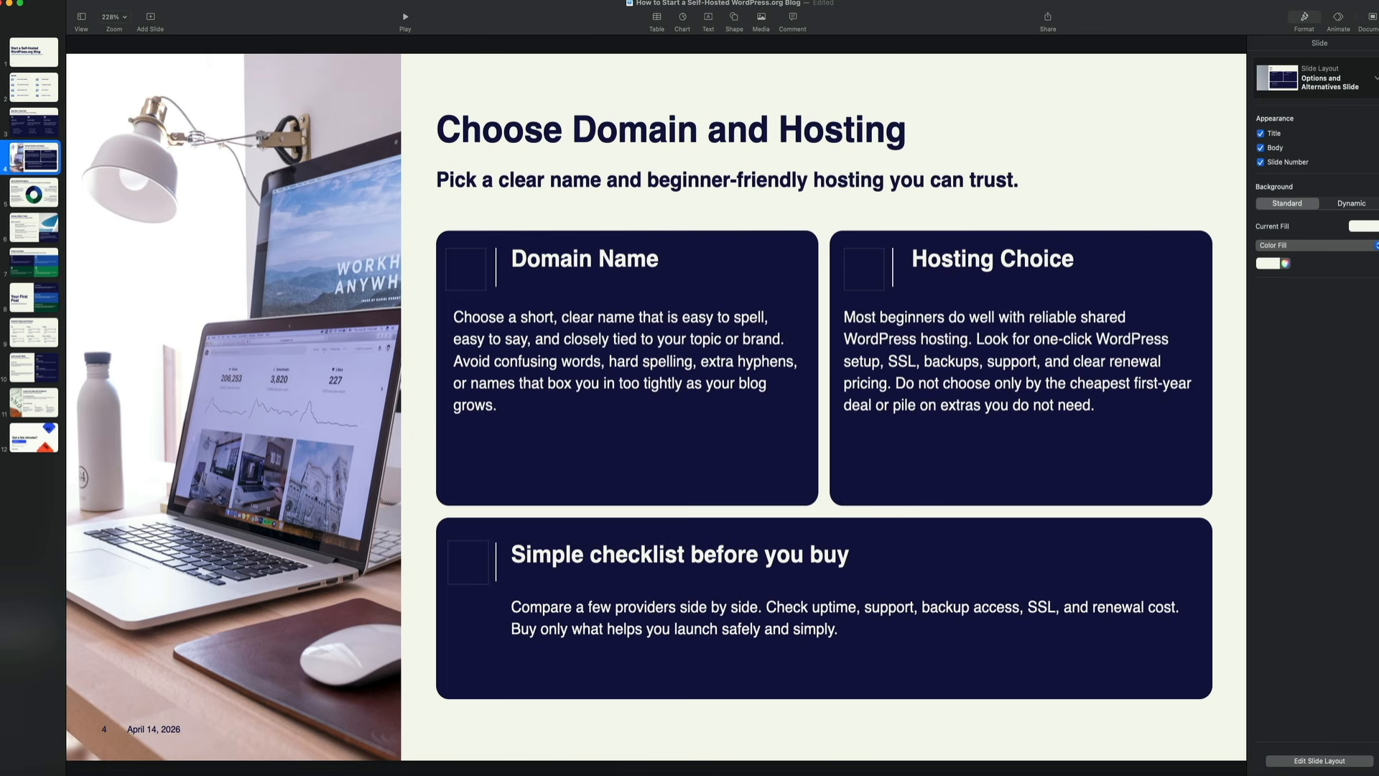
key("Down")
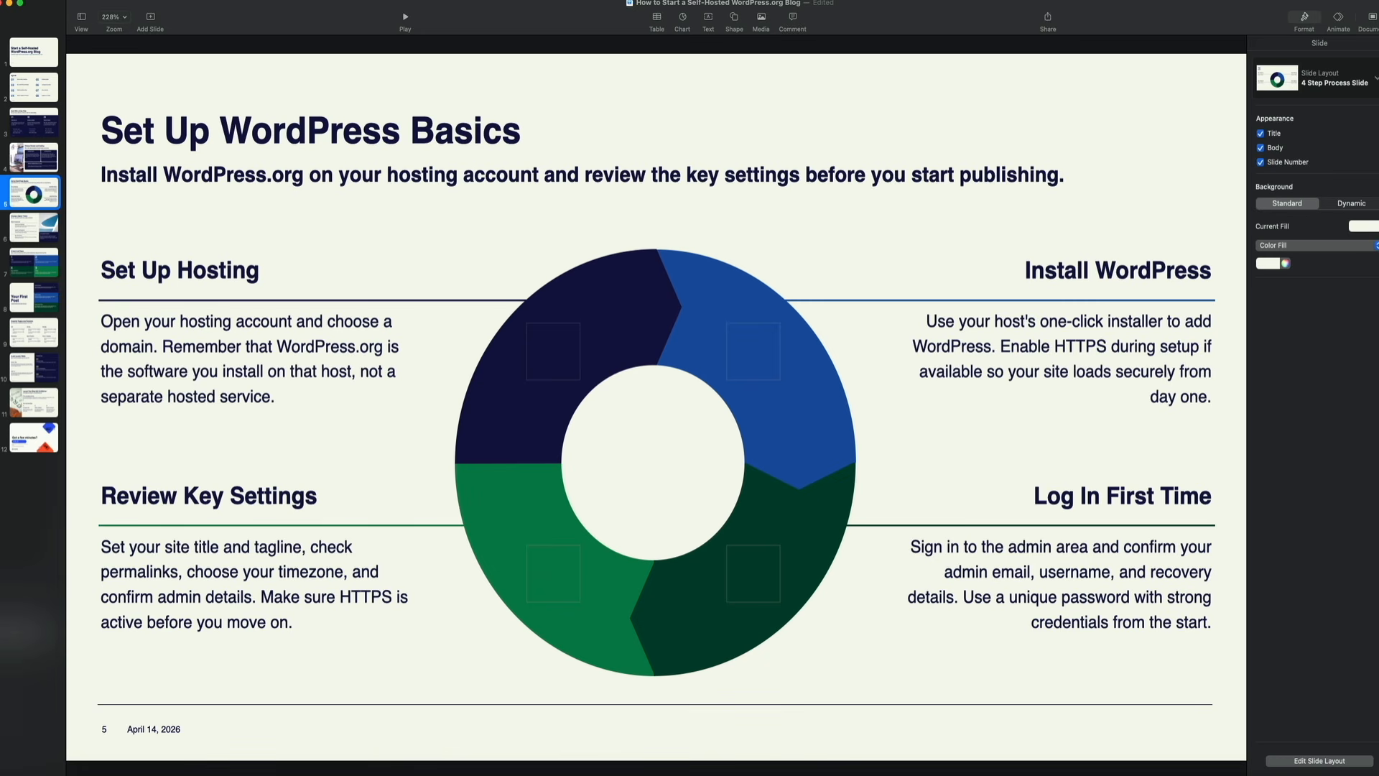
key("Down")
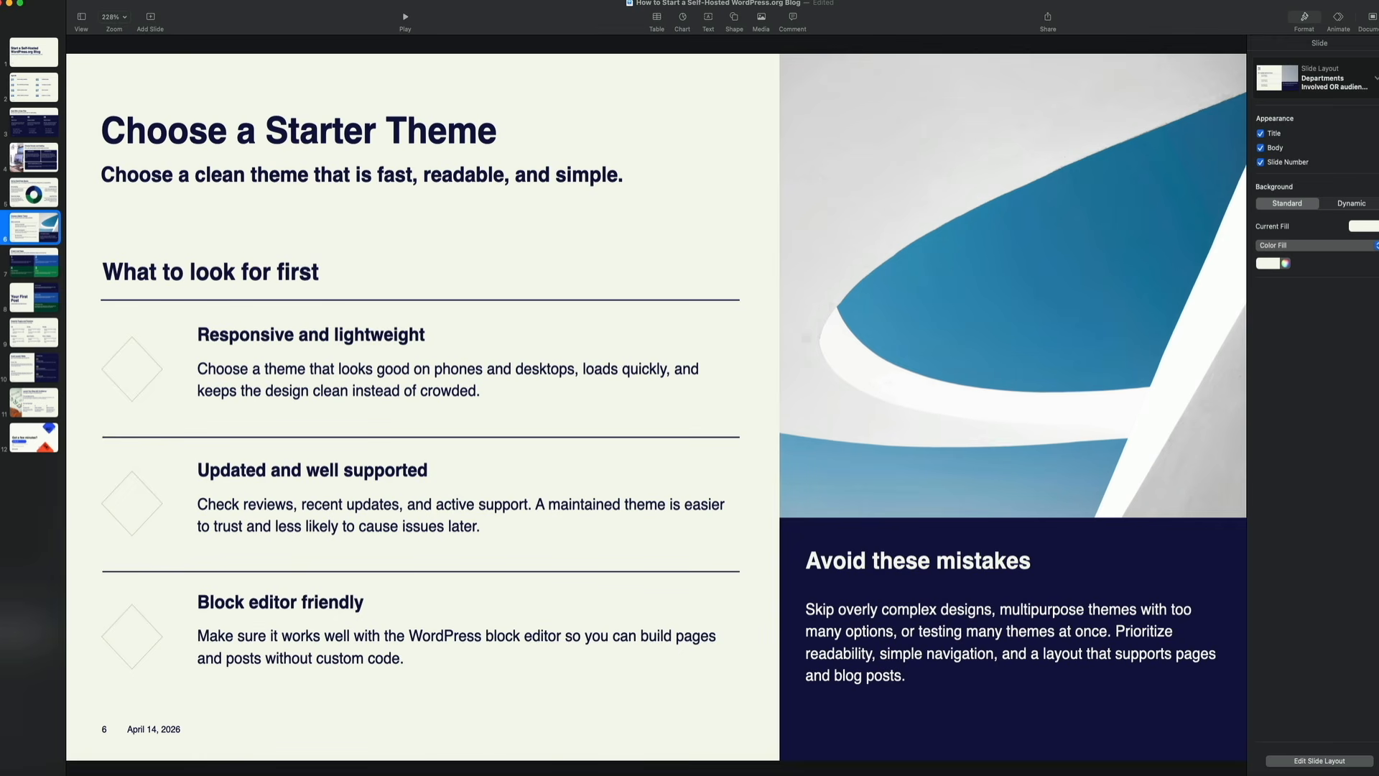
key("Down")
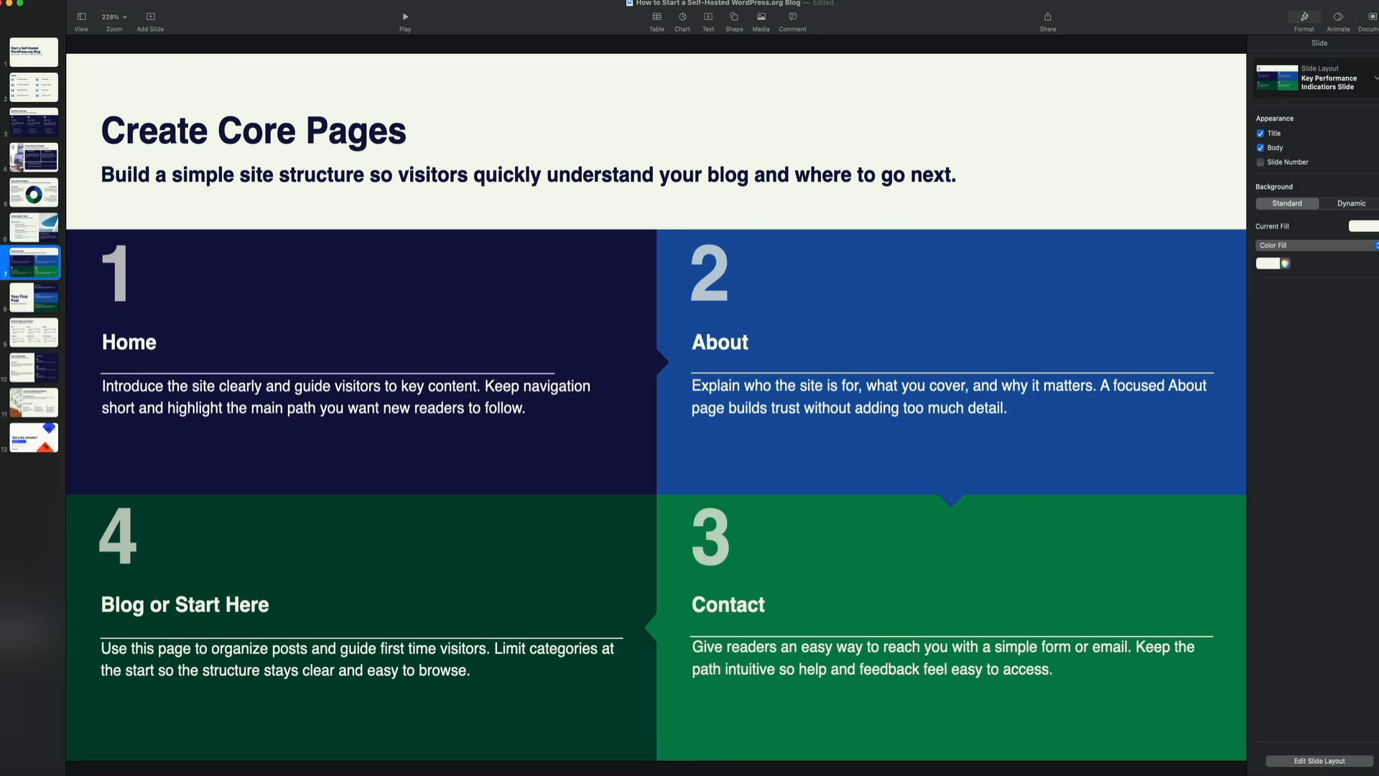
key("Down")
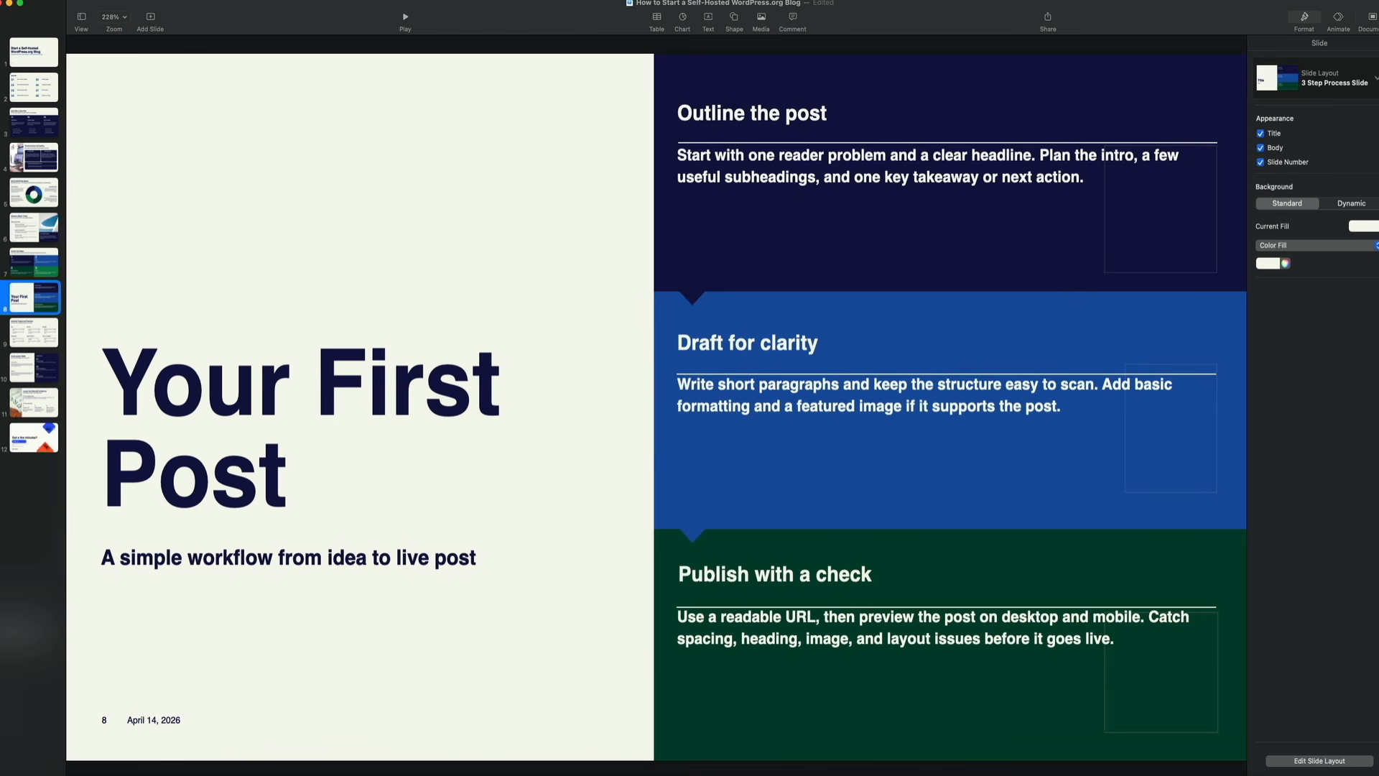
key("Down")
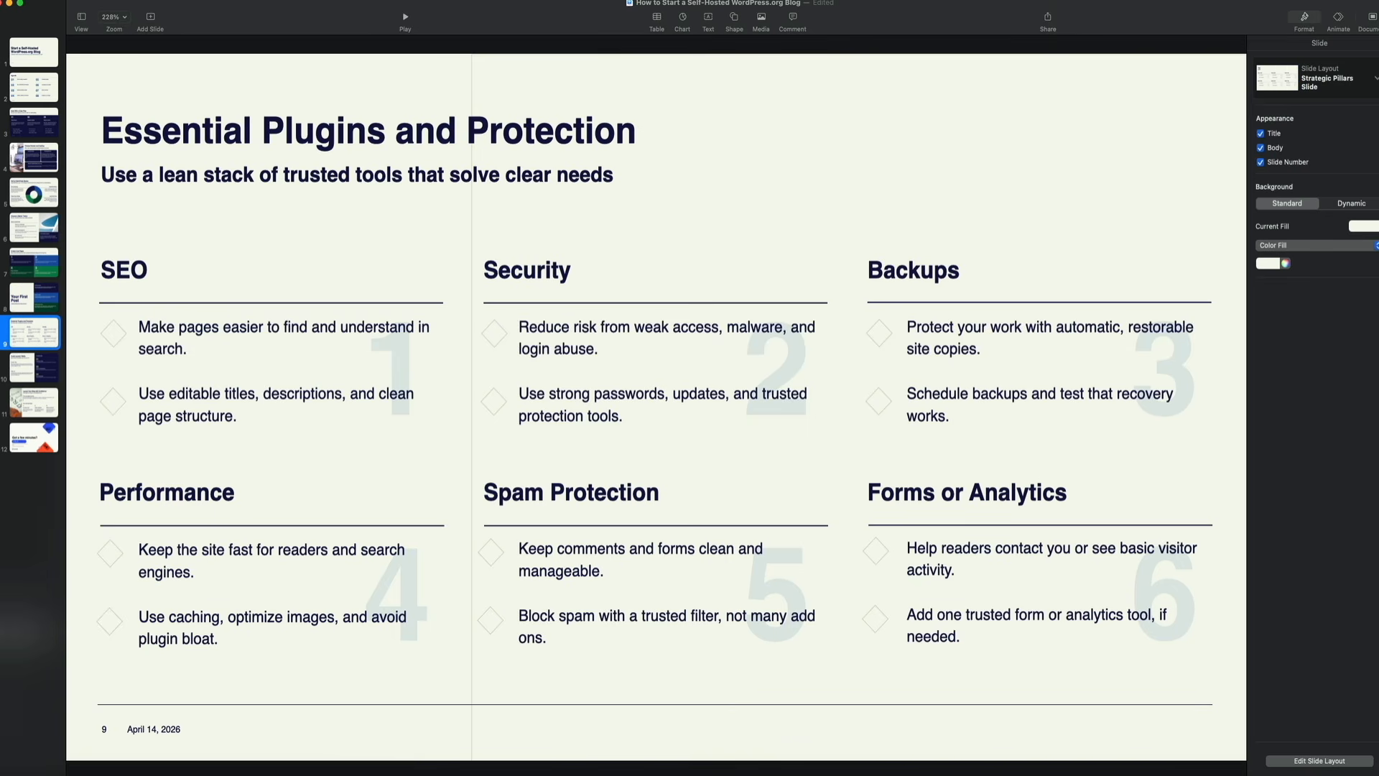
key("Down")
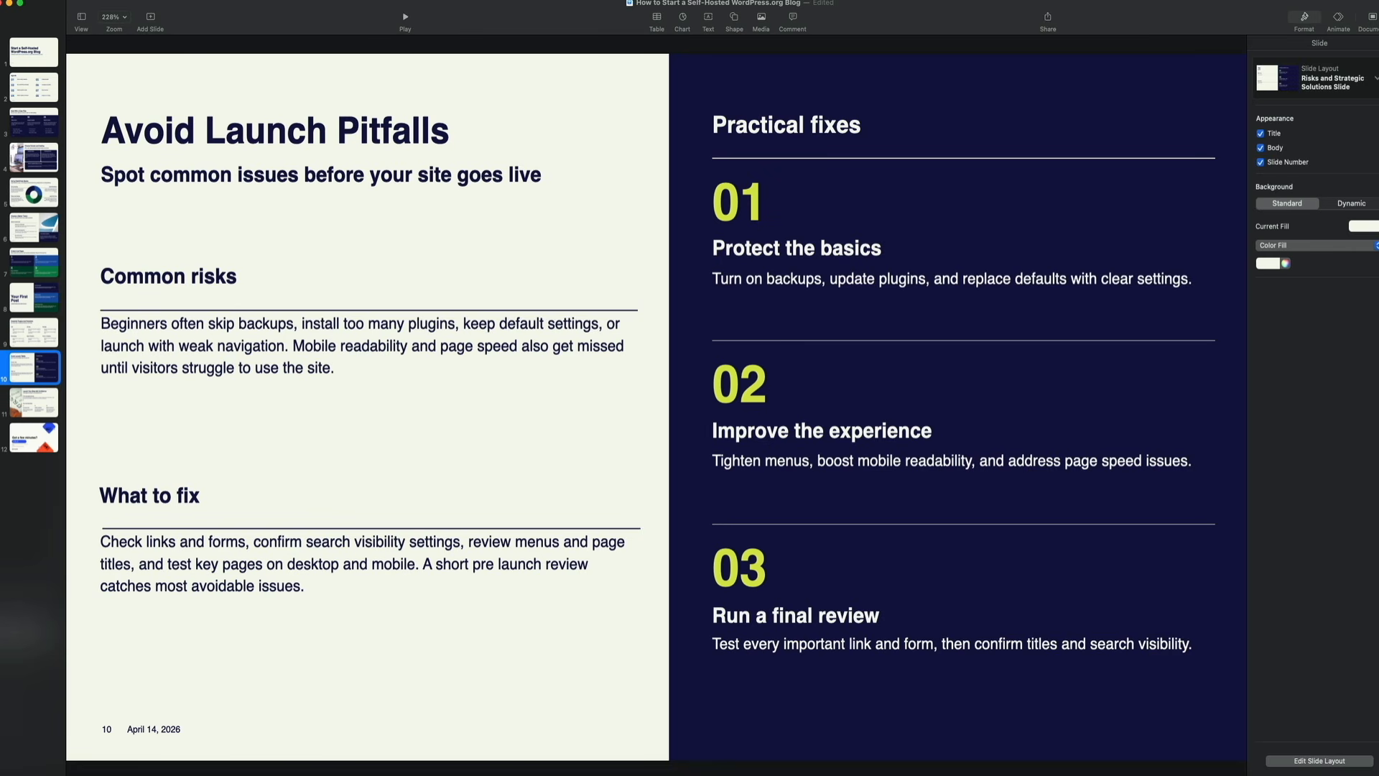
key("Down")
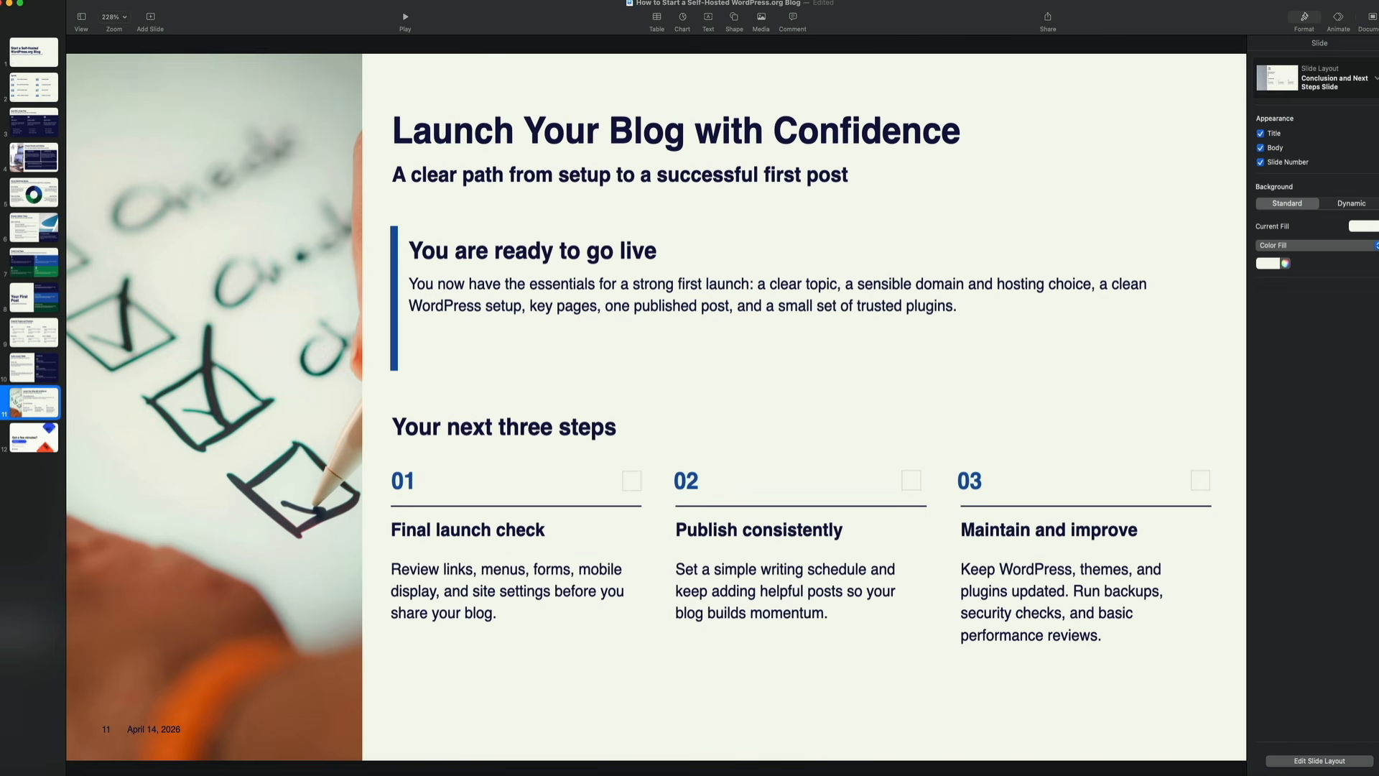
key("Down")
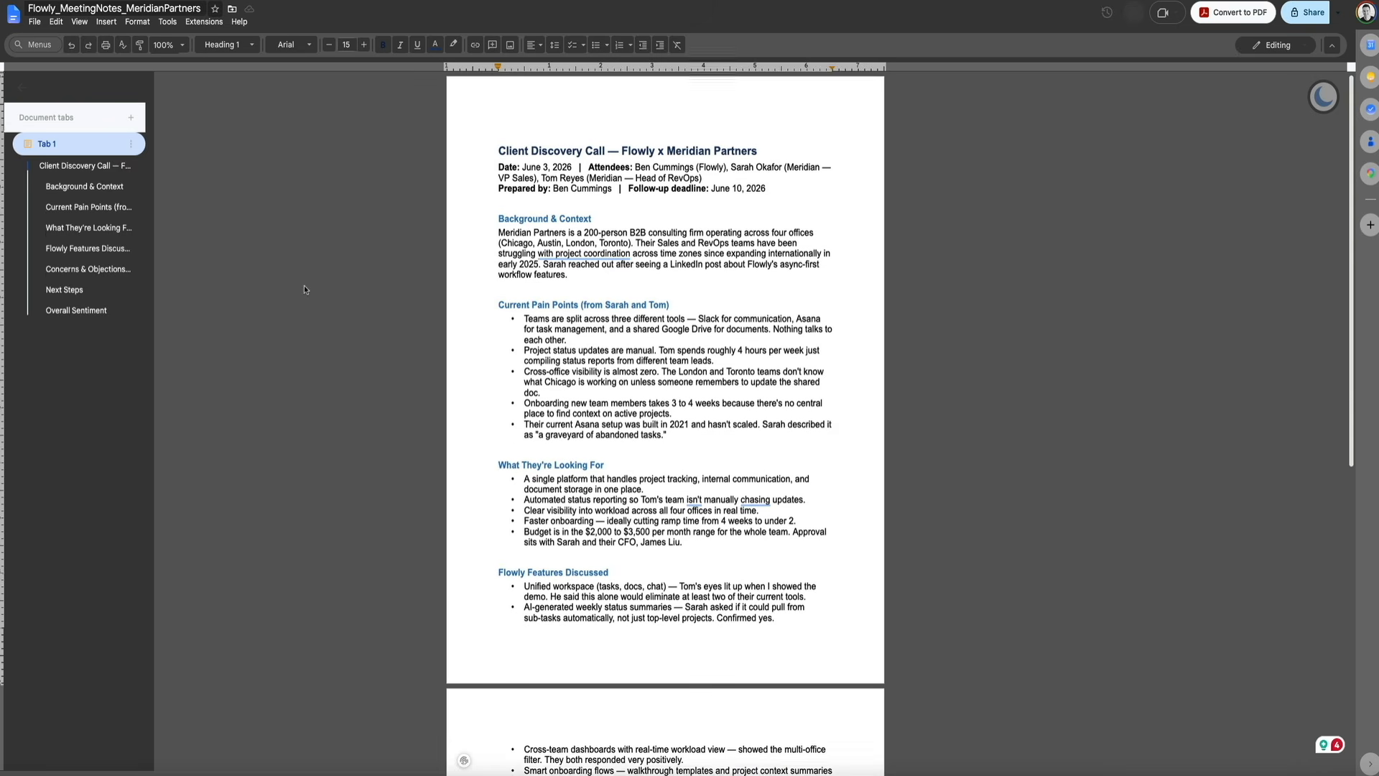
- Read through the Flowly_MeetingNotes_MeridianPartners document down to the Overall Sentiment section
scroll(304, 286, "down", 3)
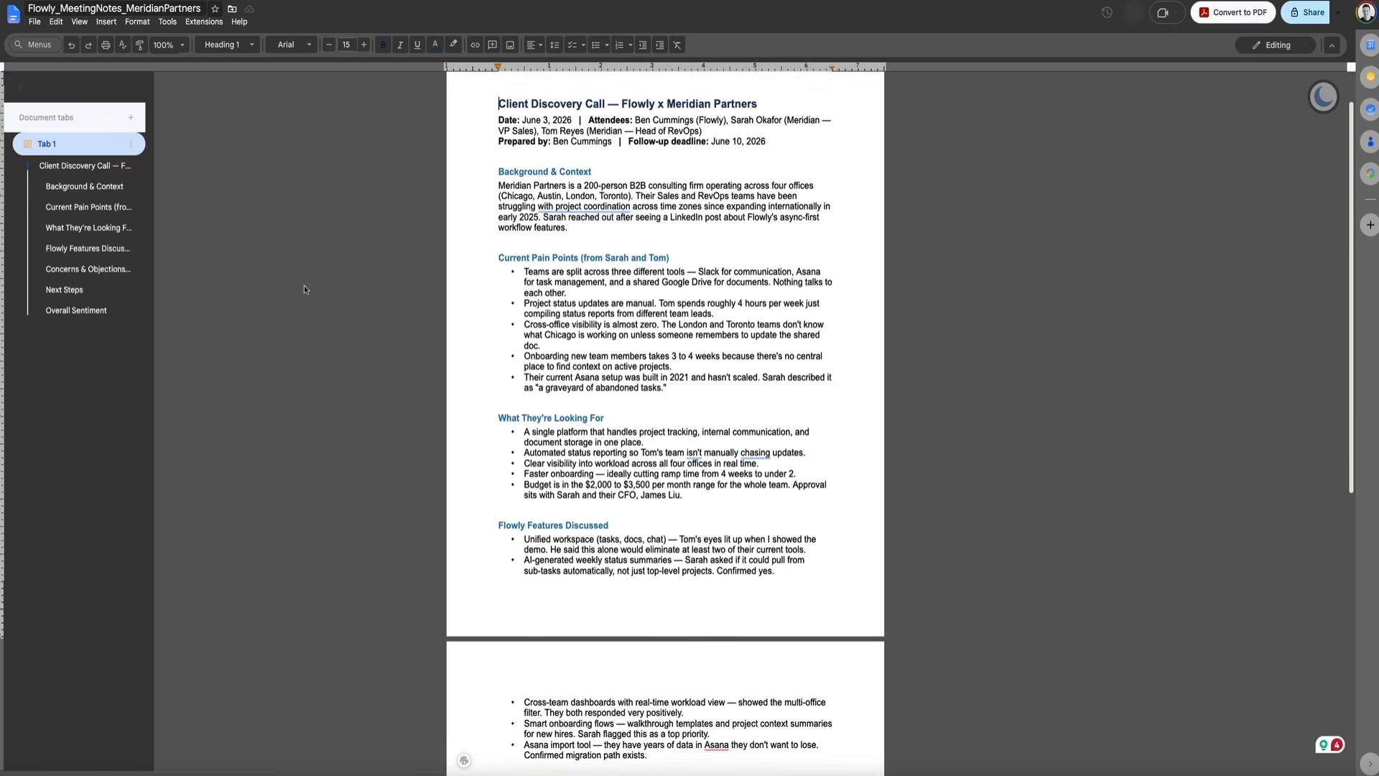
scroll(304, 286, "down", 5)
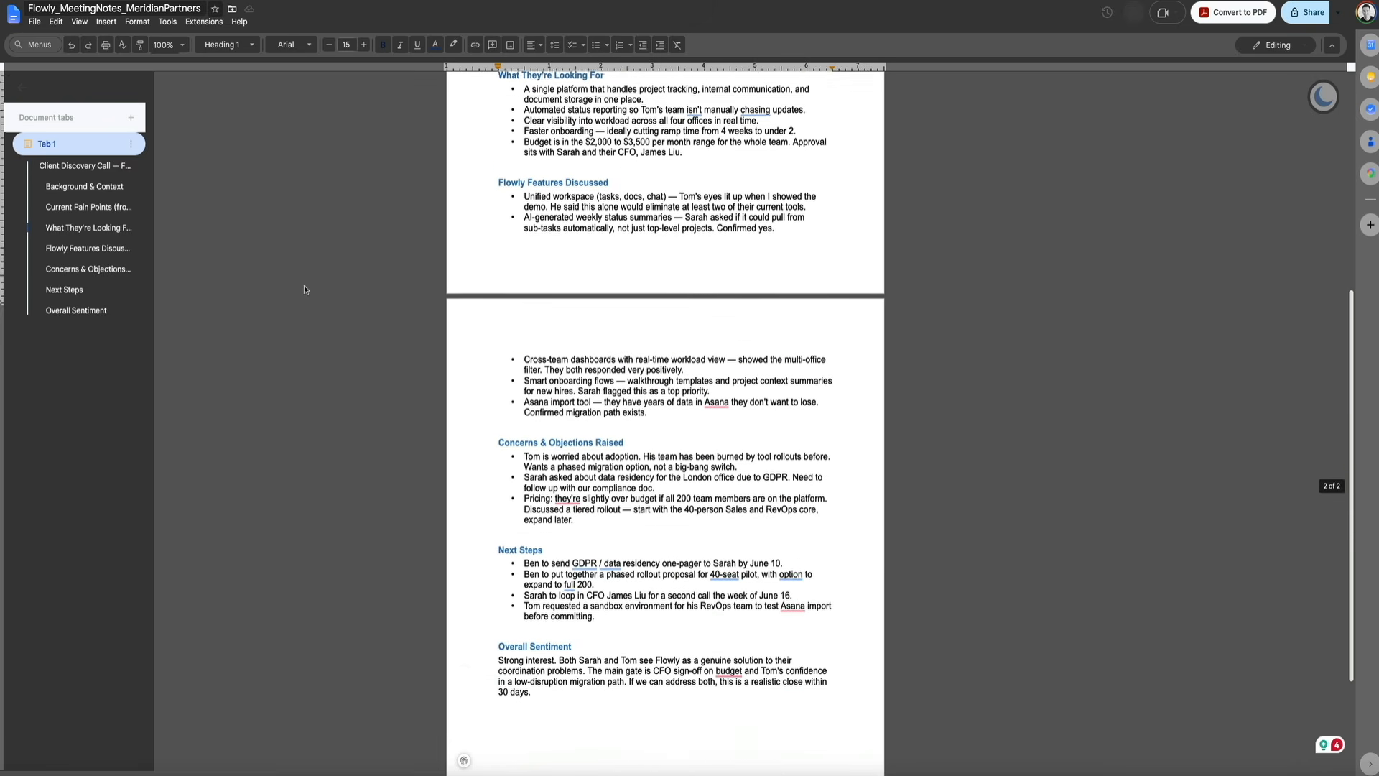
scroll(303, 287, "down", 2)
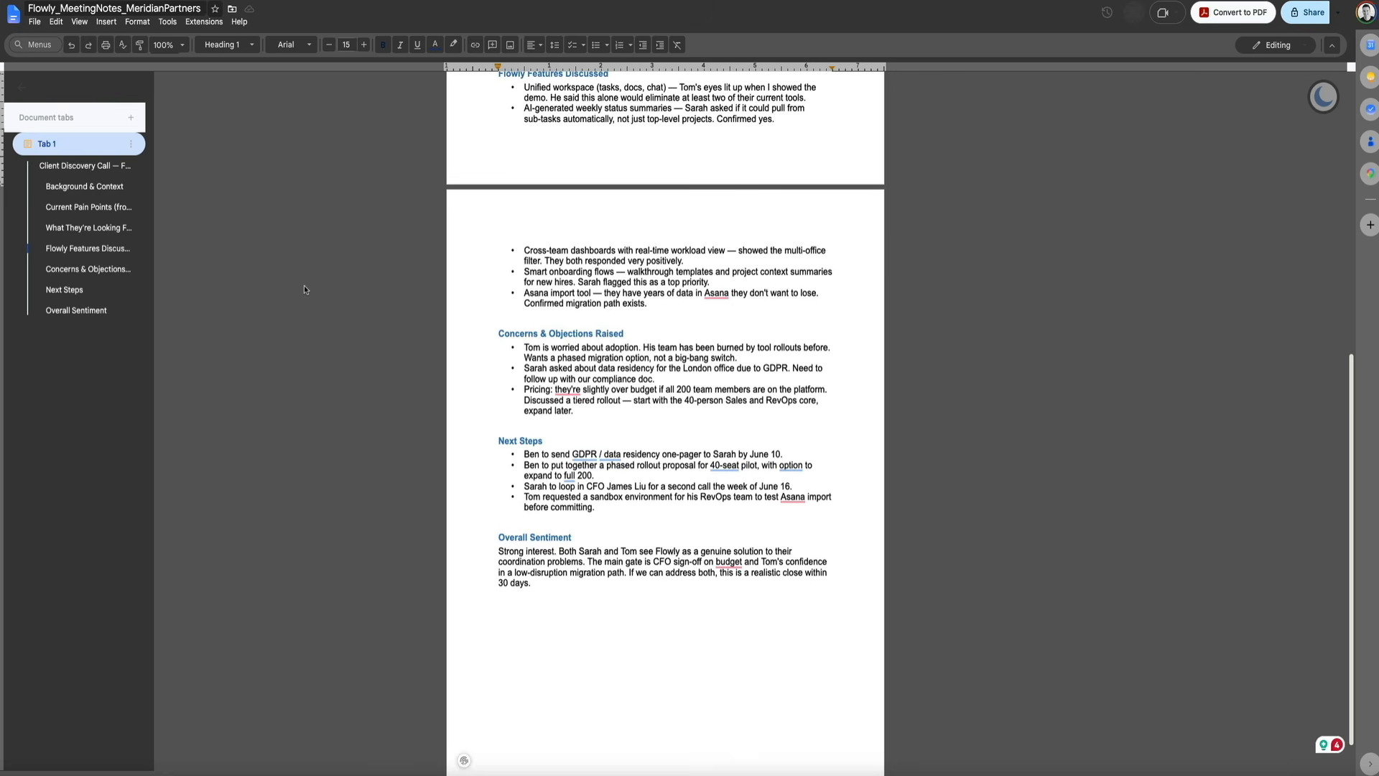
scroll(303, 287, "up", 4)
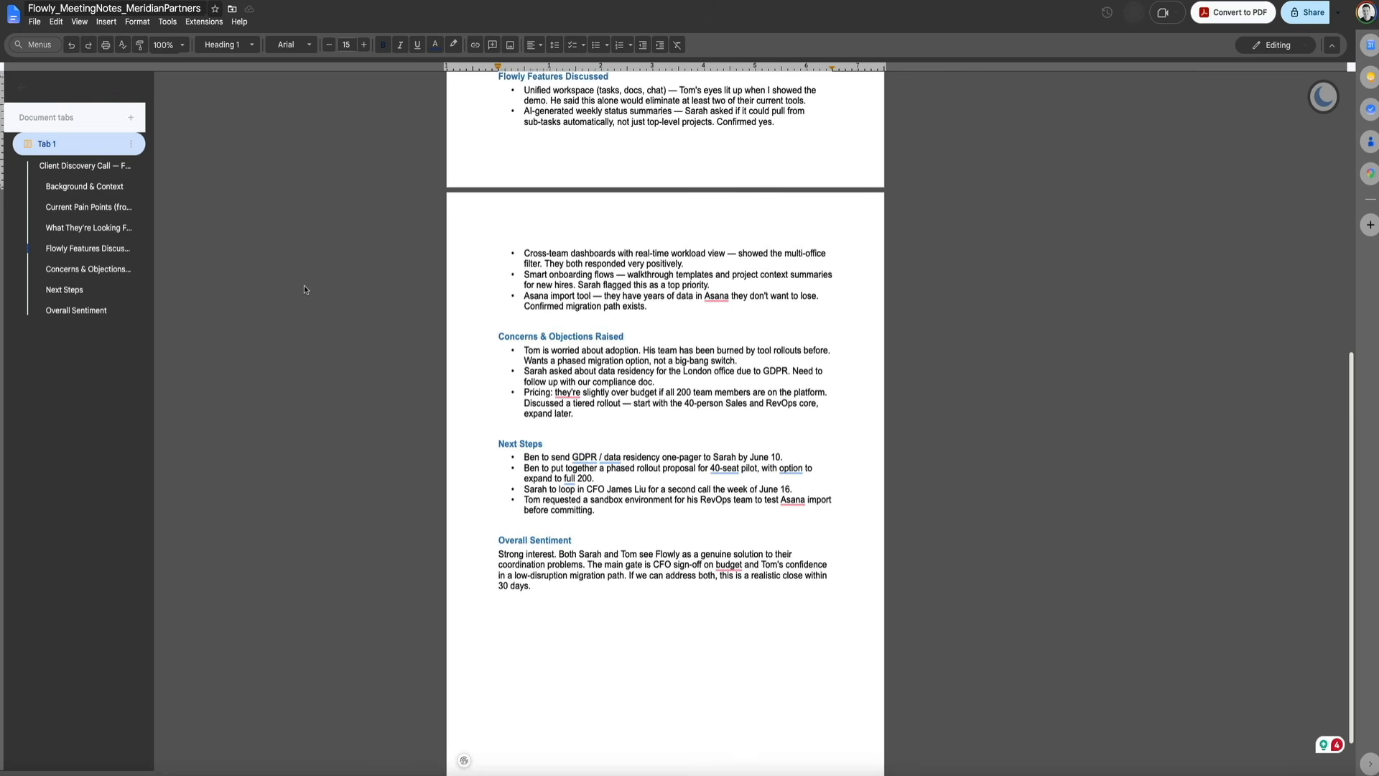
scroll(304, 286, "up", 6)
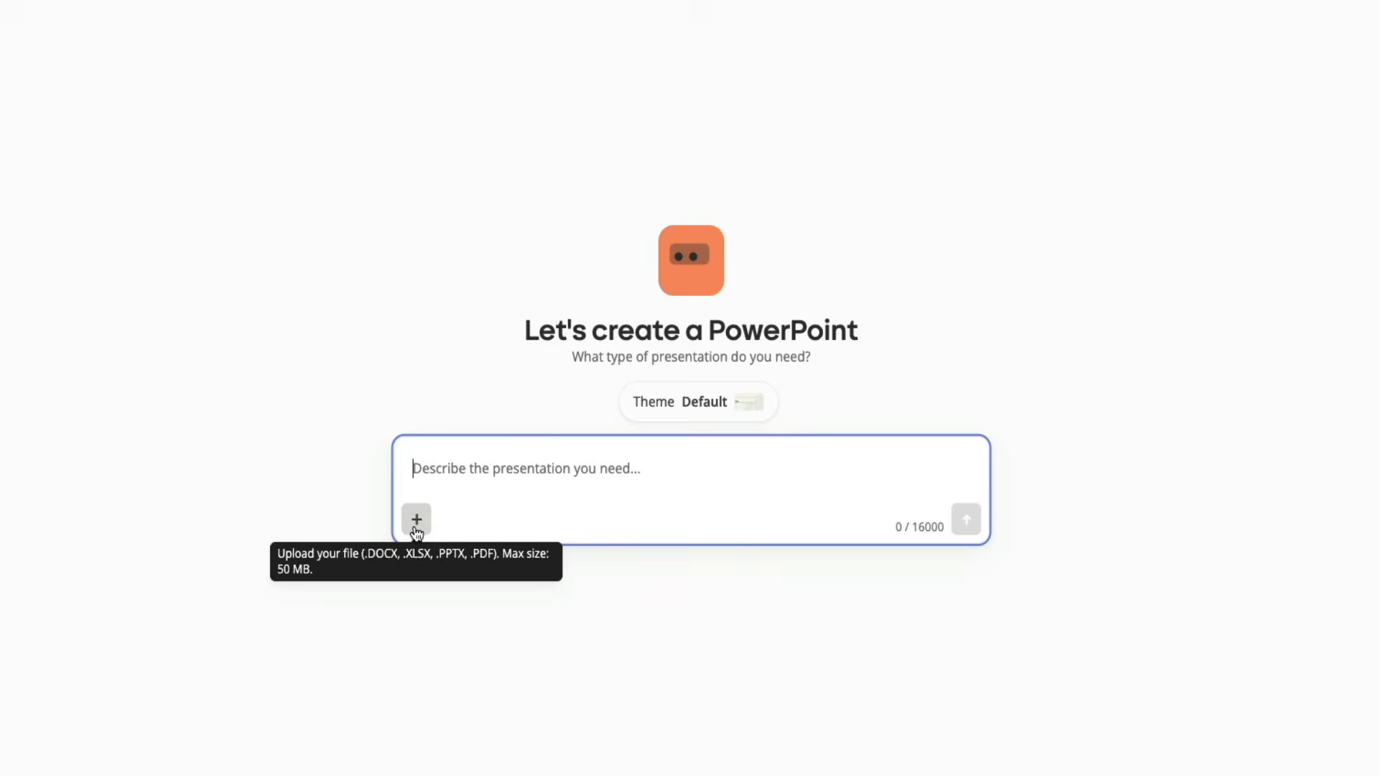
- Attach Flowly_MeetingNotes_MeridianPartners.docx from the Downloads folder as context for a new Templafy presentation
left_click(416, 519)
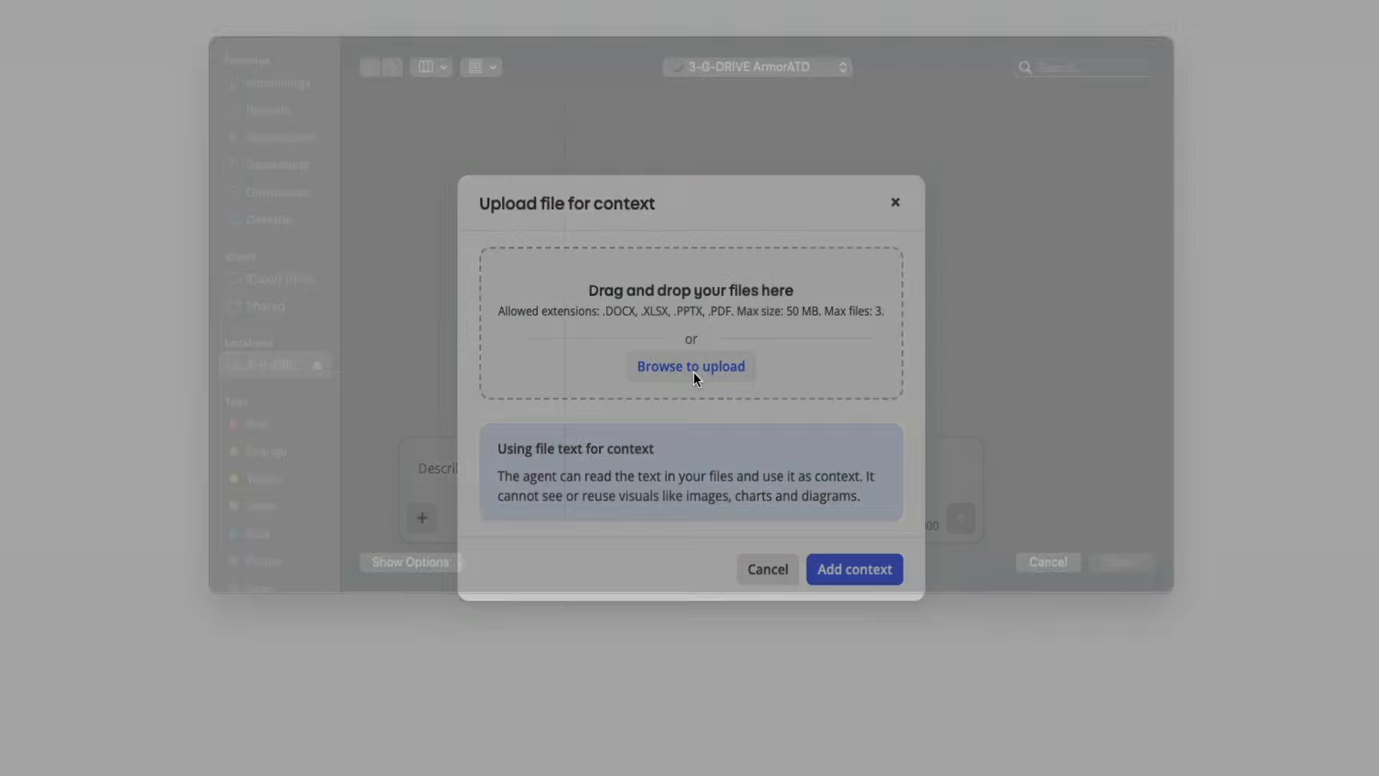
left_click(693, 370)
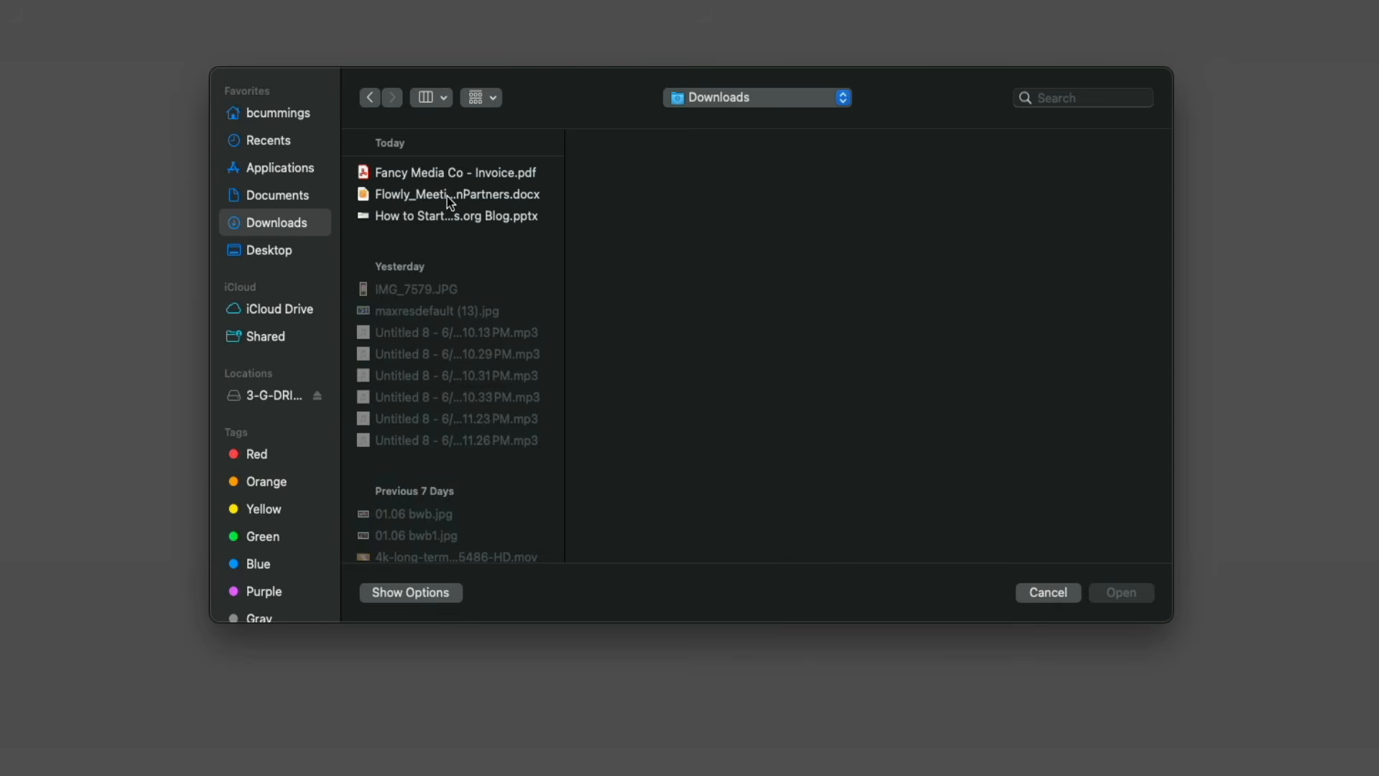
left_click(449, 195)
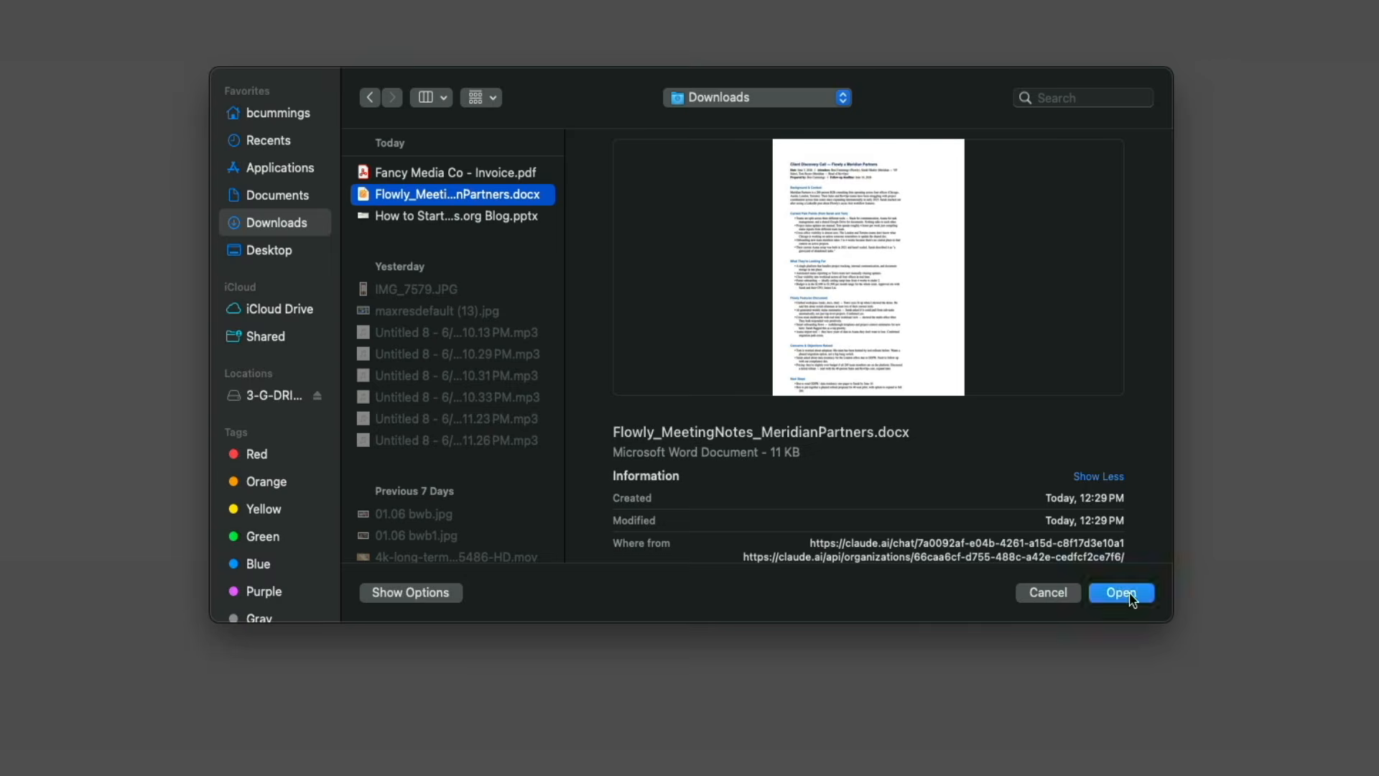
left_click(1130, 593)
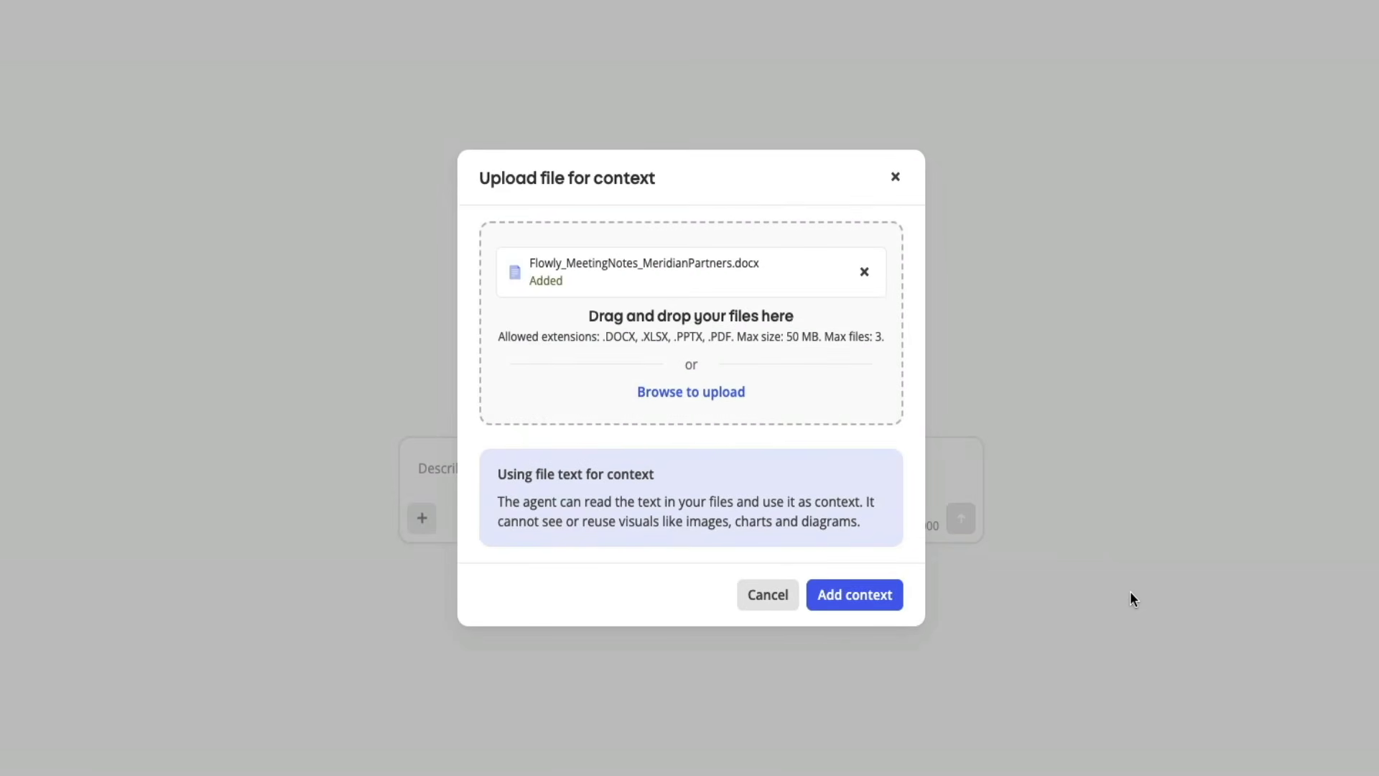
left_click(843, 599)
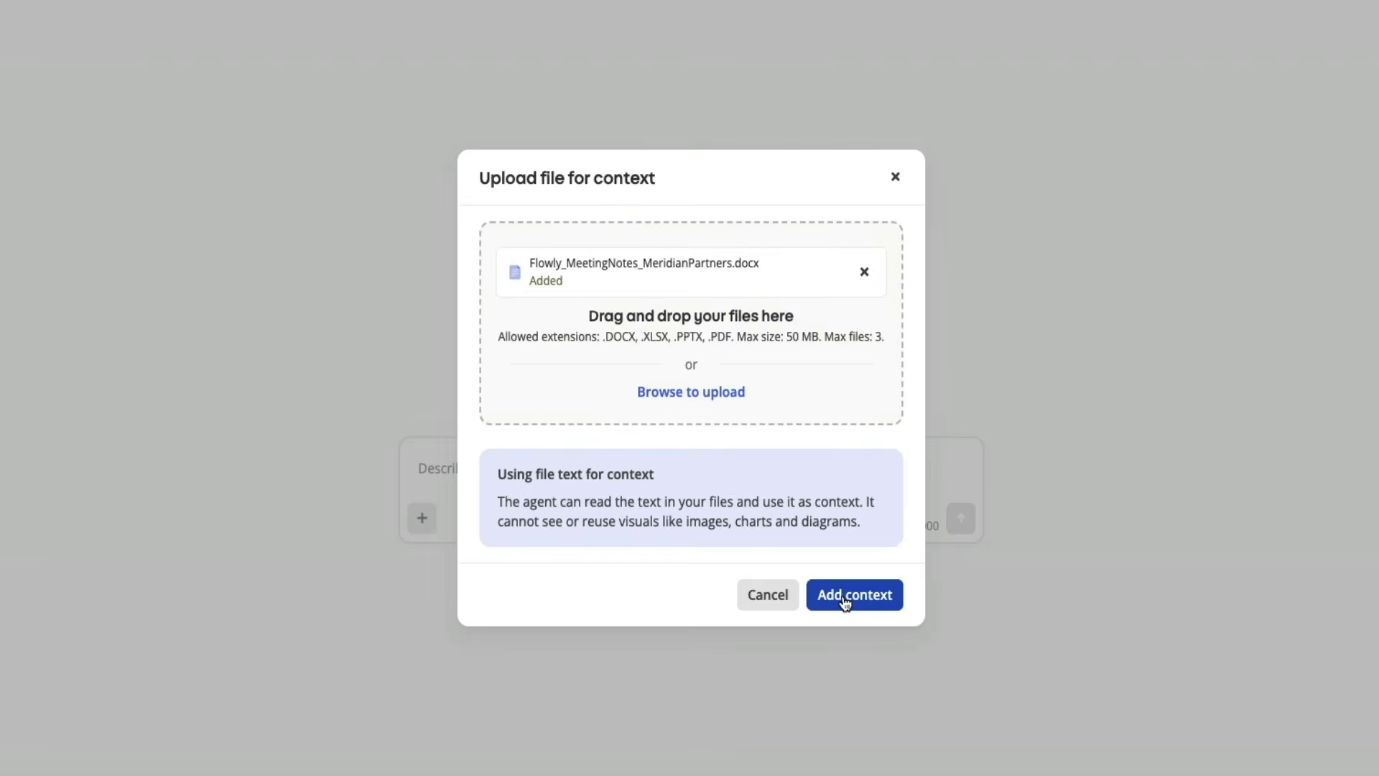
left_click(843, 600)
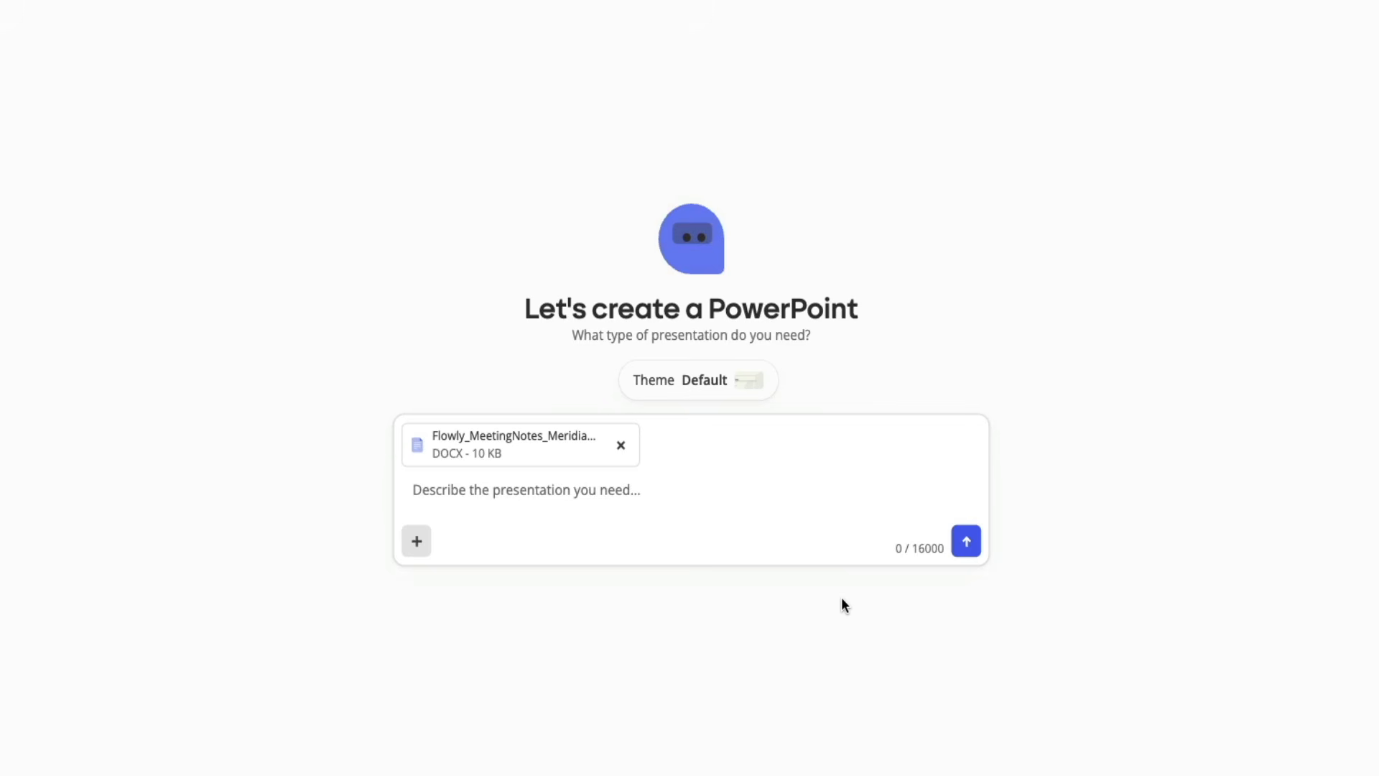
- Submit the prompt "Create a presentation using the meeting notes attached."
left_click(489, 498)
type("Create a presentation using the meet")
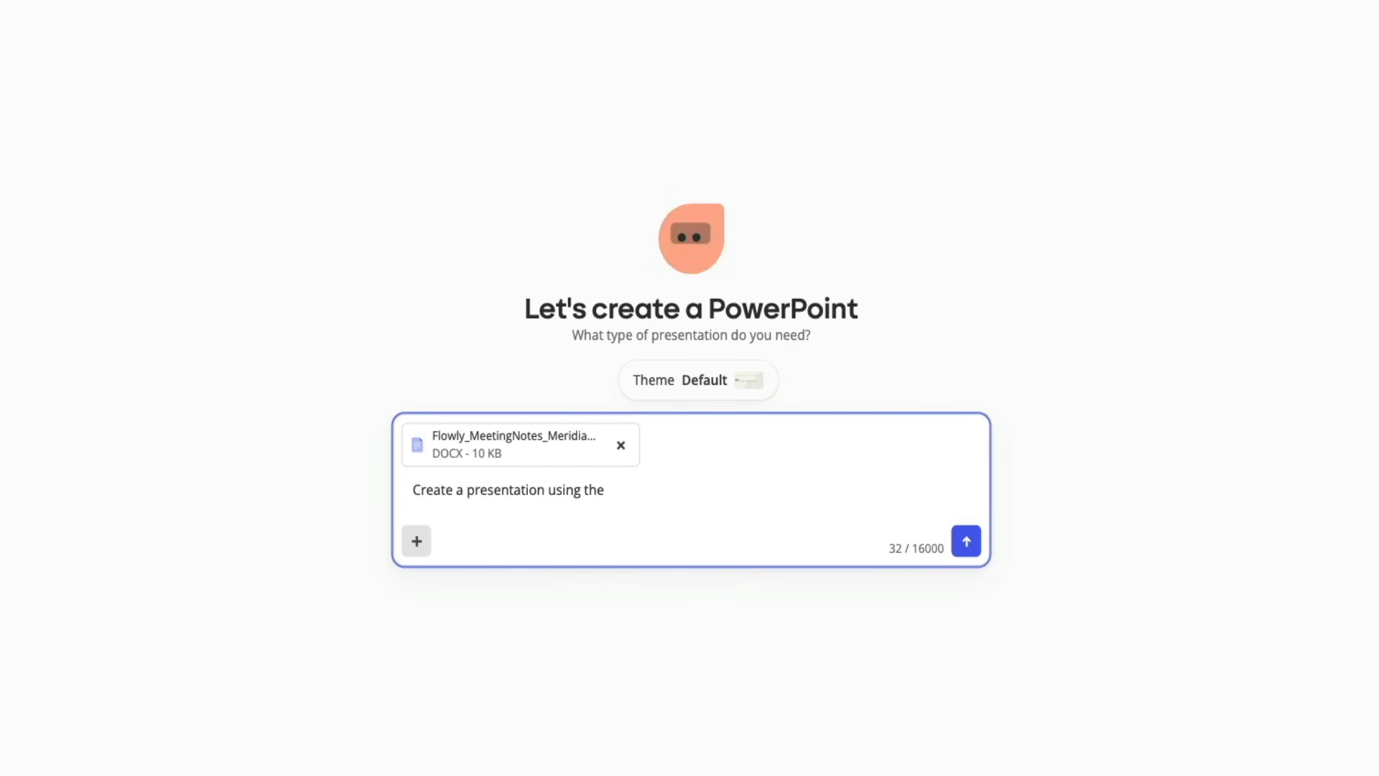
type("ing notes attached.")
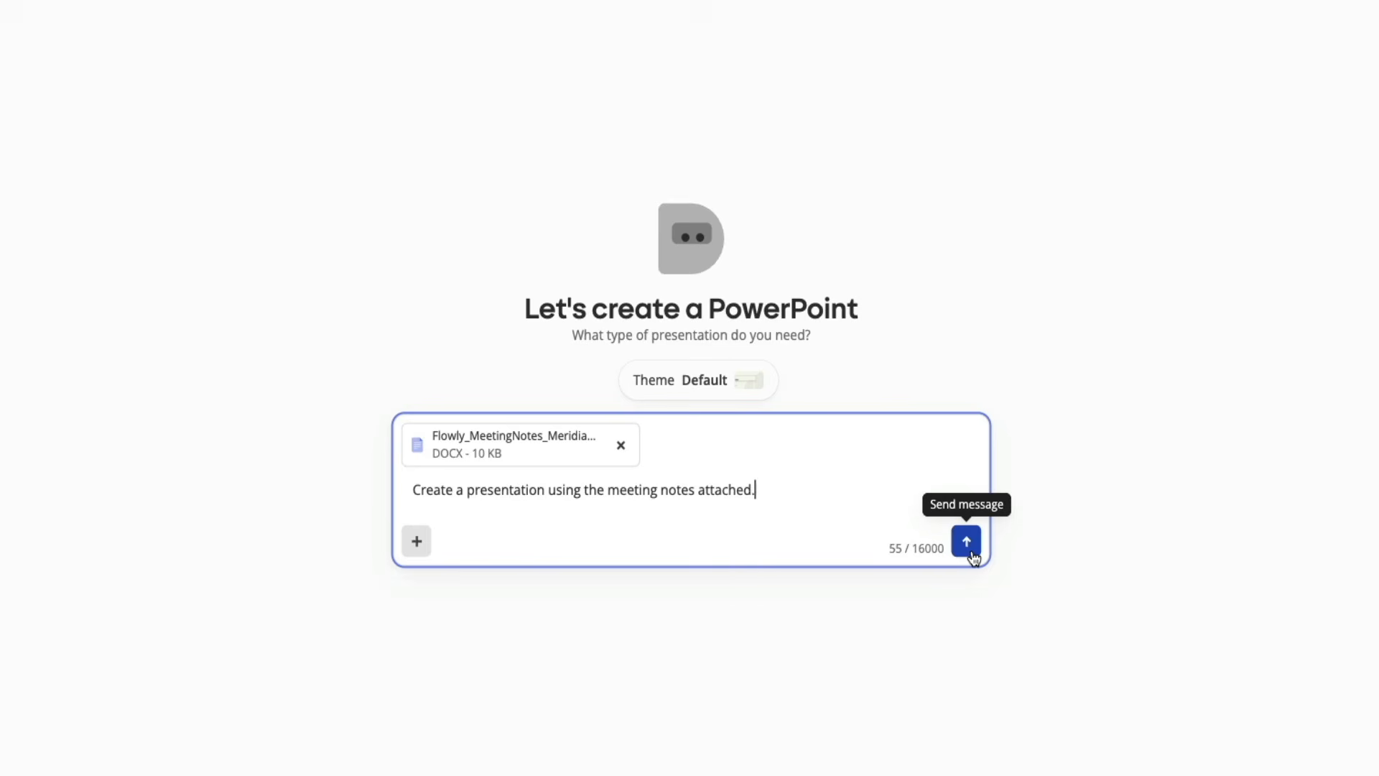
left_click(968, 545)
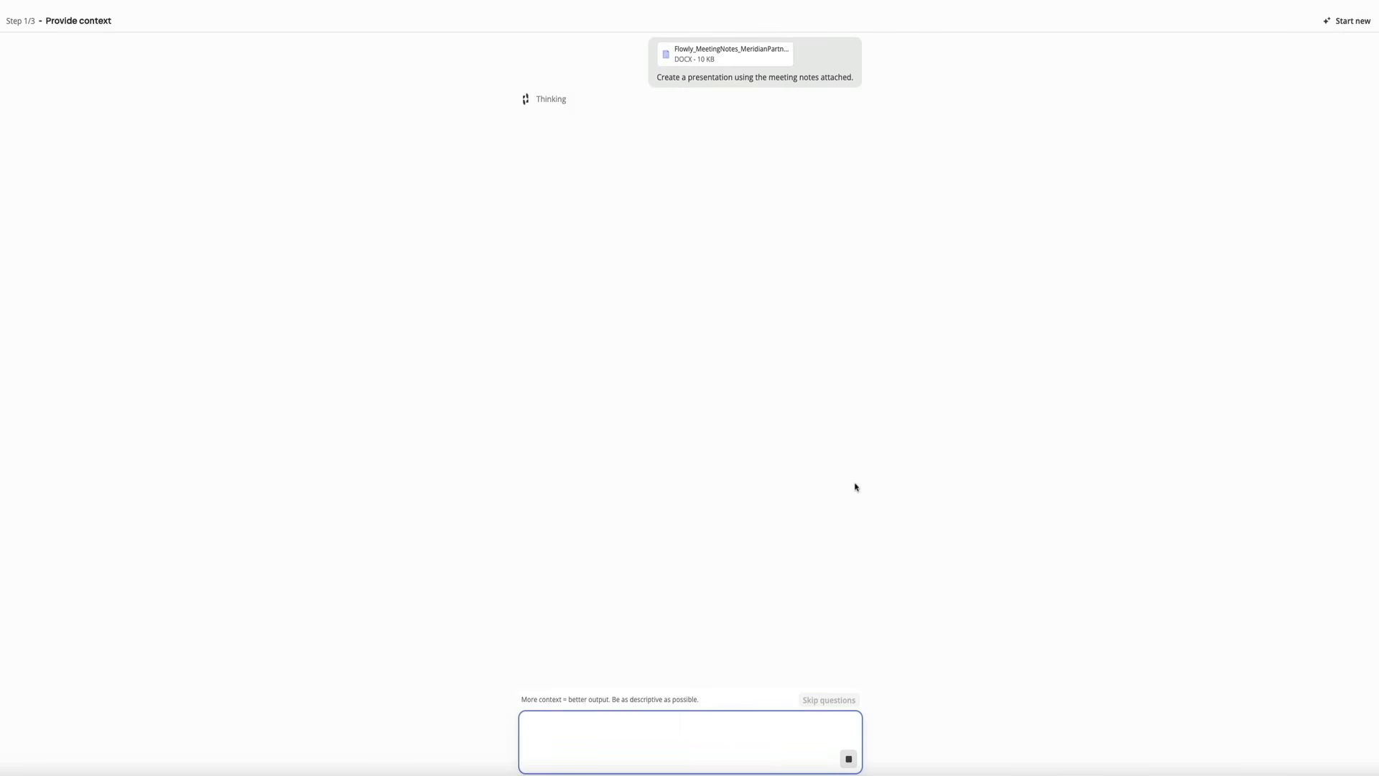
- Answer the follow-up questions with "It's for decision makers, main goal is win approval for the pilot, and keep the deck tightly focused."
type("It")
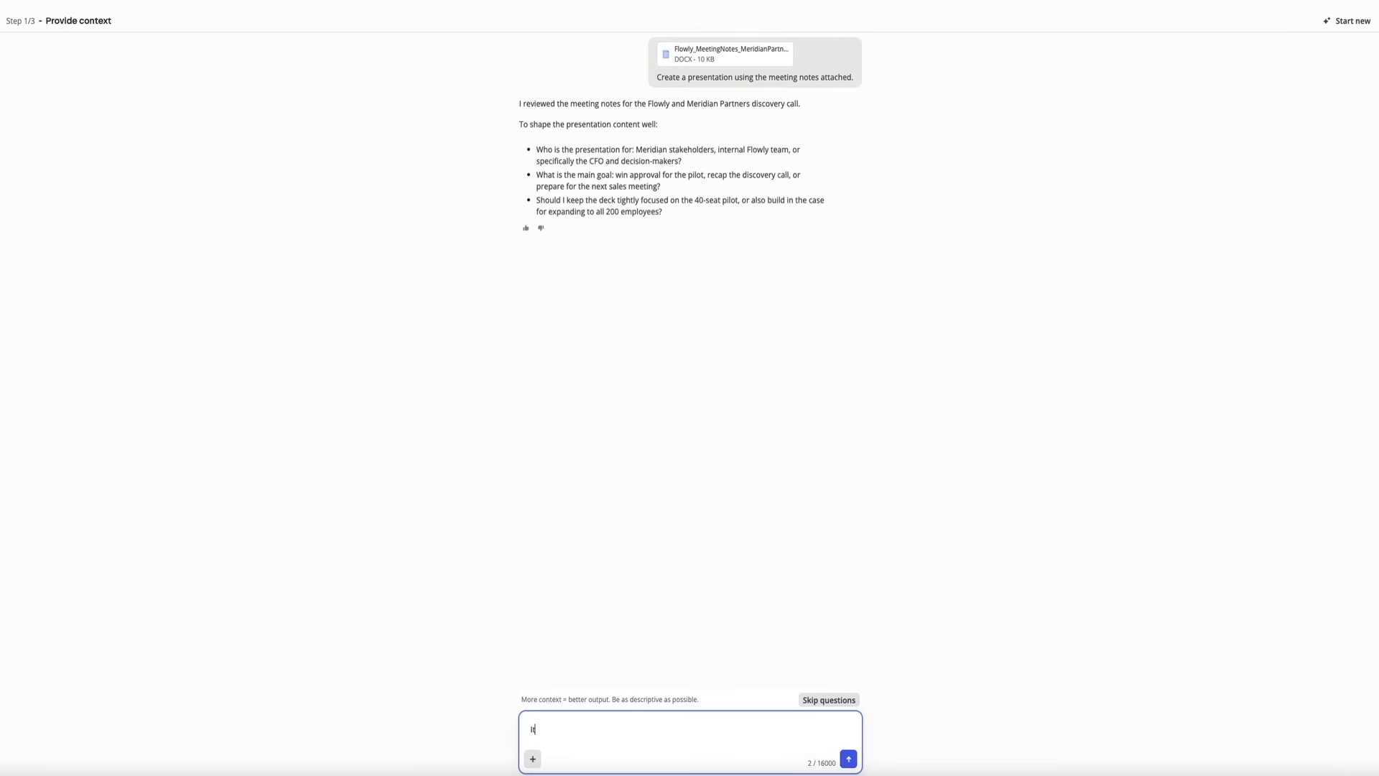
type("'s for decision makers, main goal is win approval for the pilot, and keep the deck tightly focused.")
key("Return")
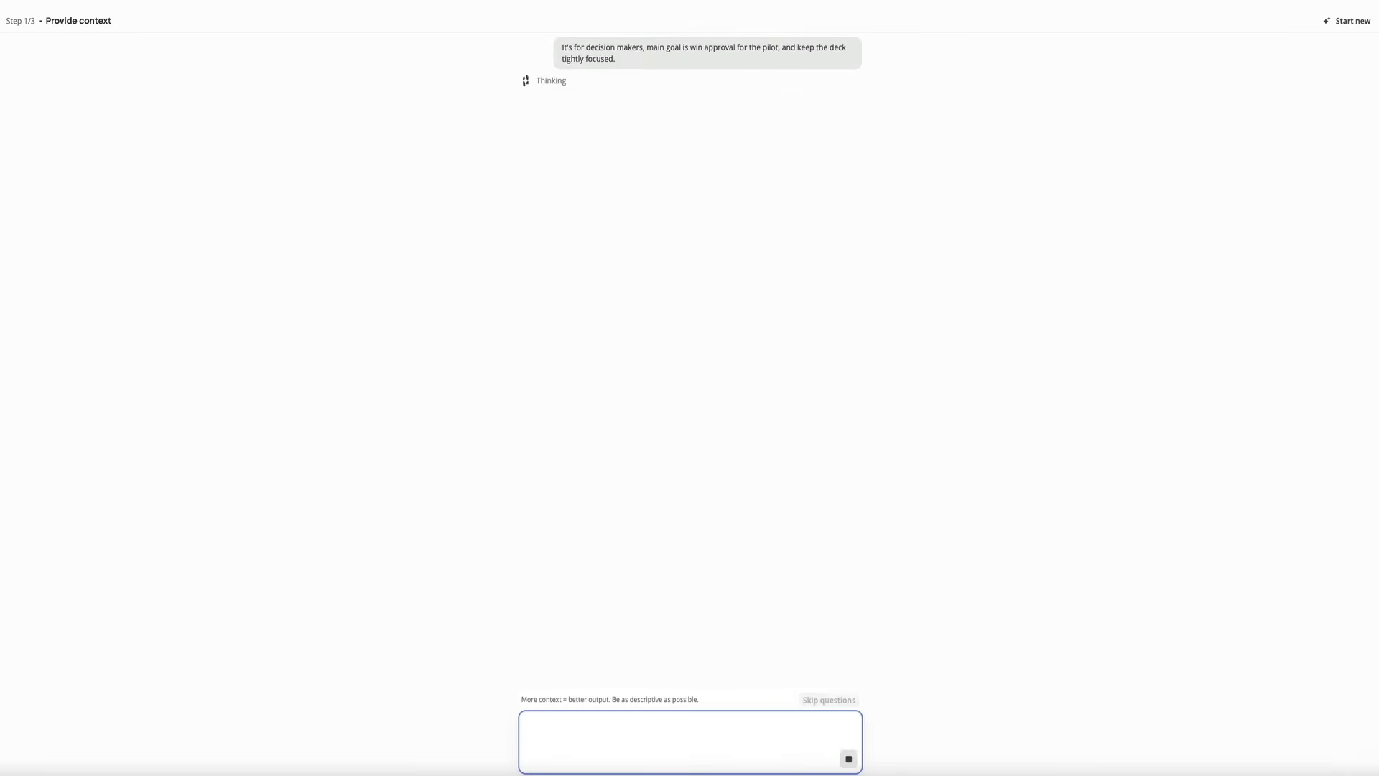
left_click(575, 146)
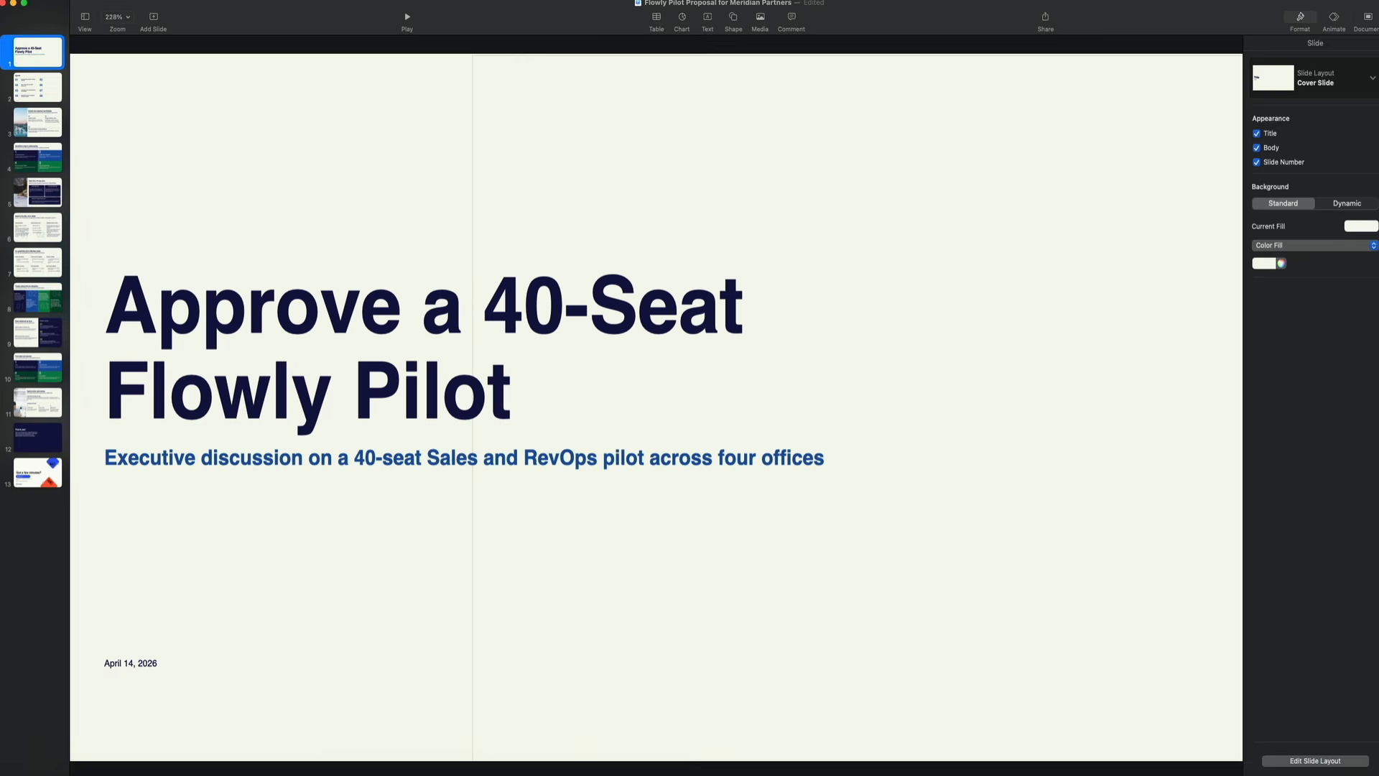
- Page through the generated Flowly Pilot Proposal for Meridian Partners deck in Keynote, from the cover to the 40-seat pilot options slide
key("Down")
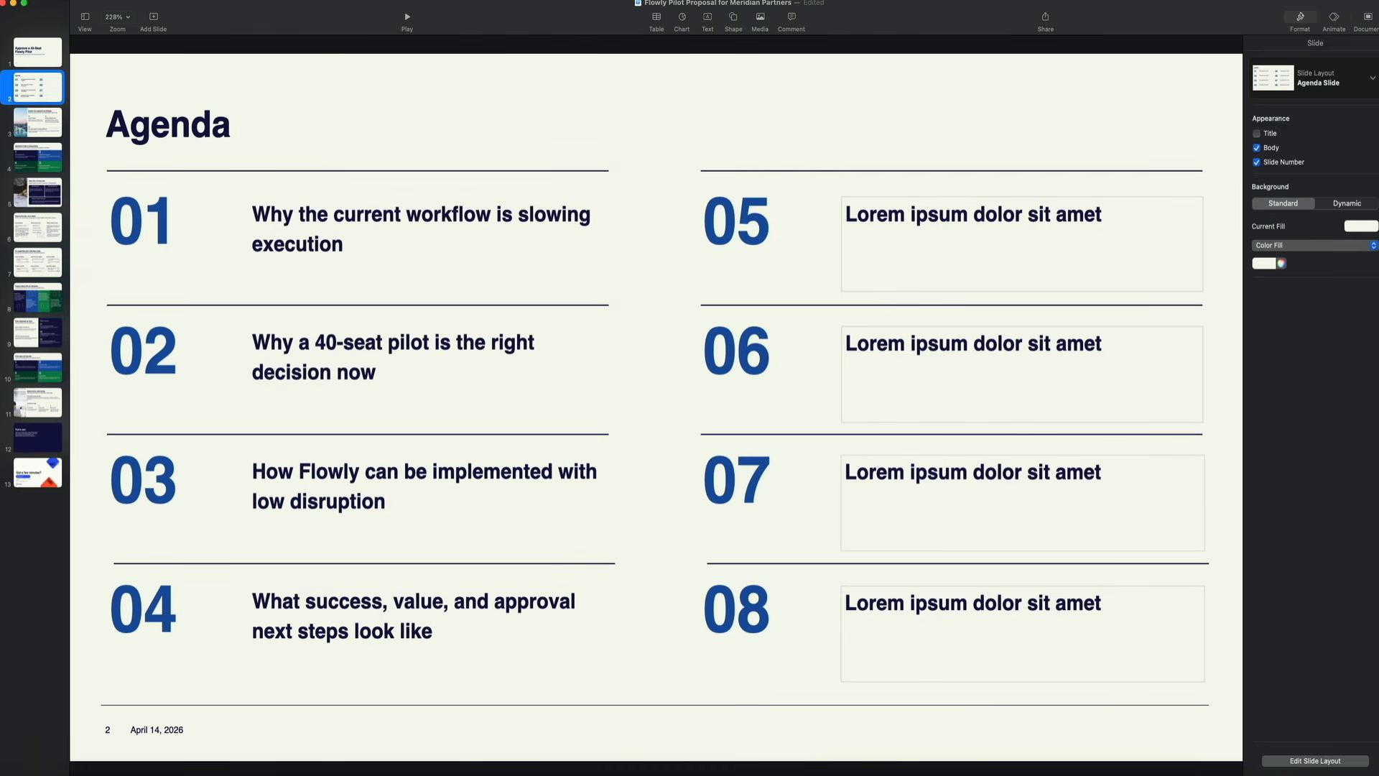
key("Down")
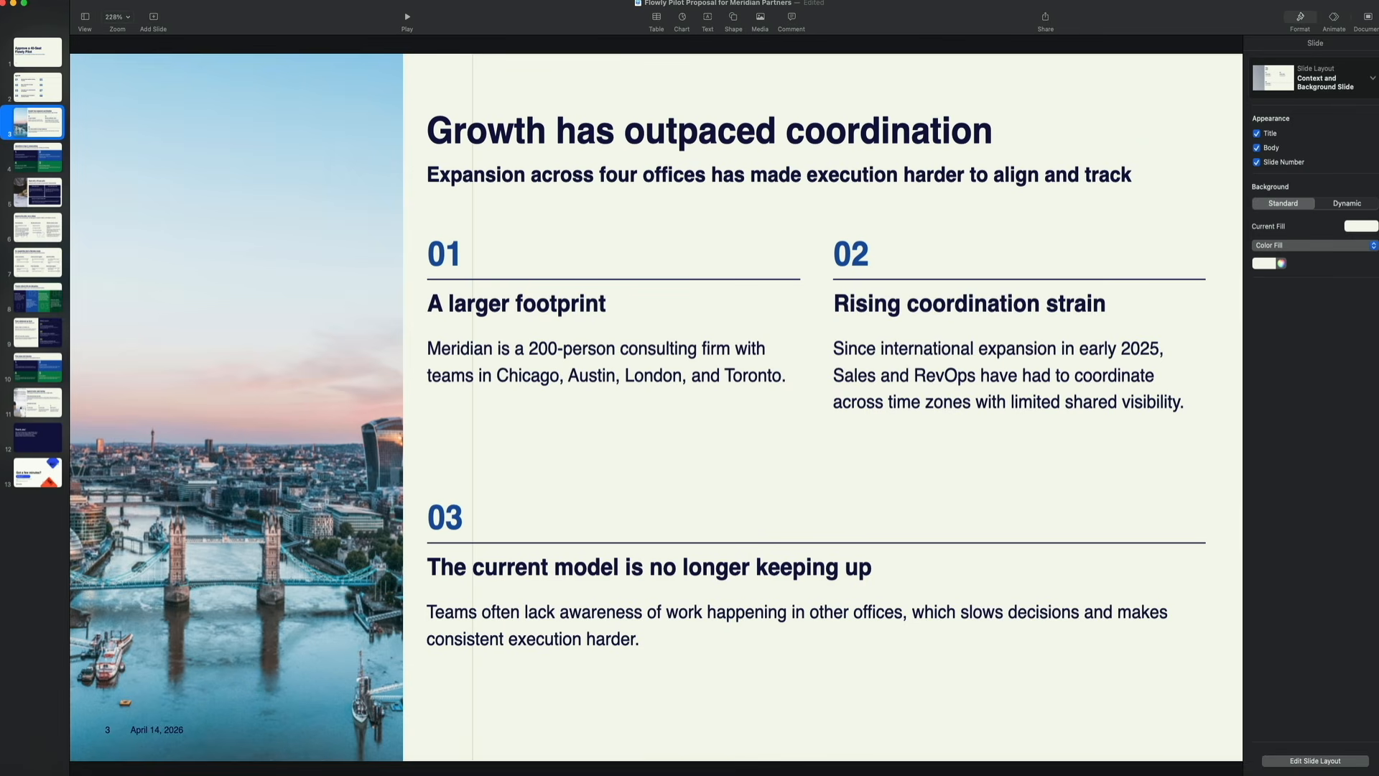
key("Down")
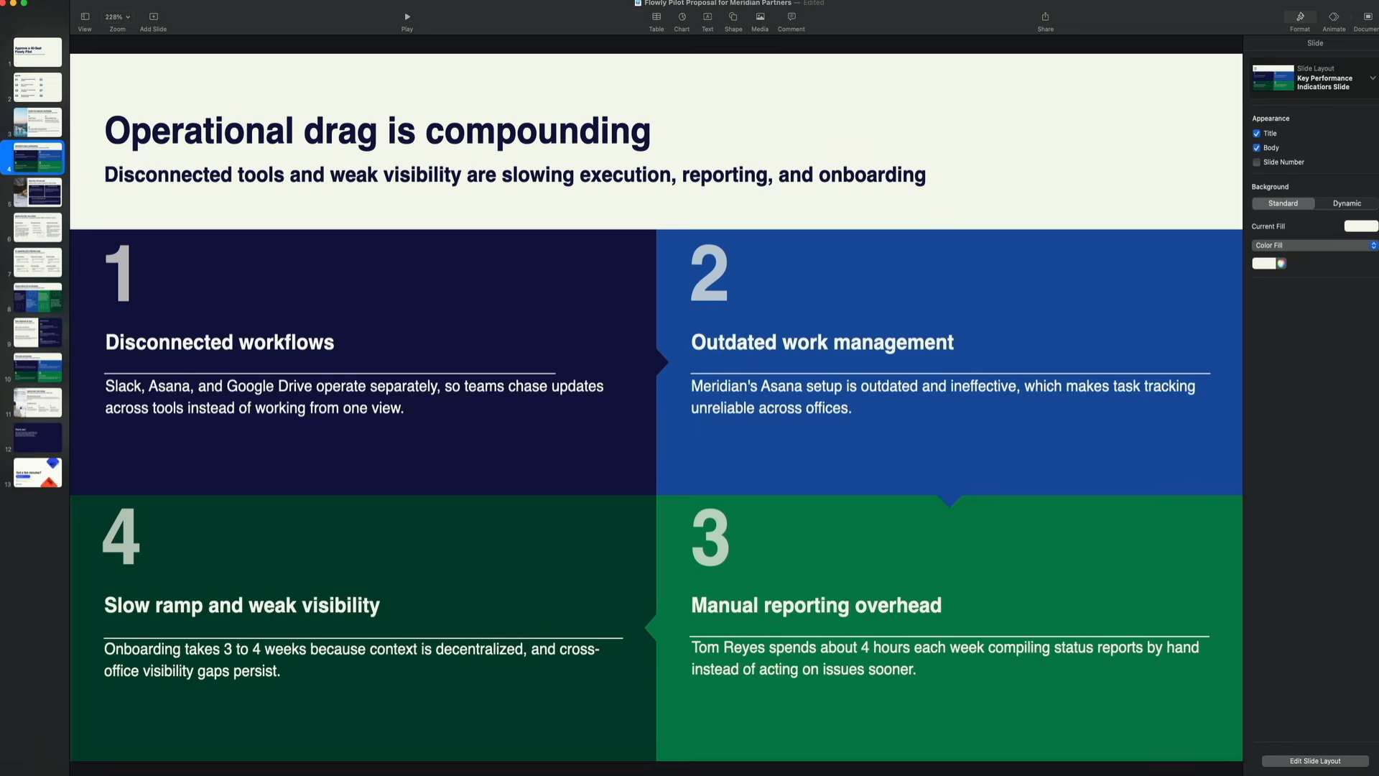
key("Down")
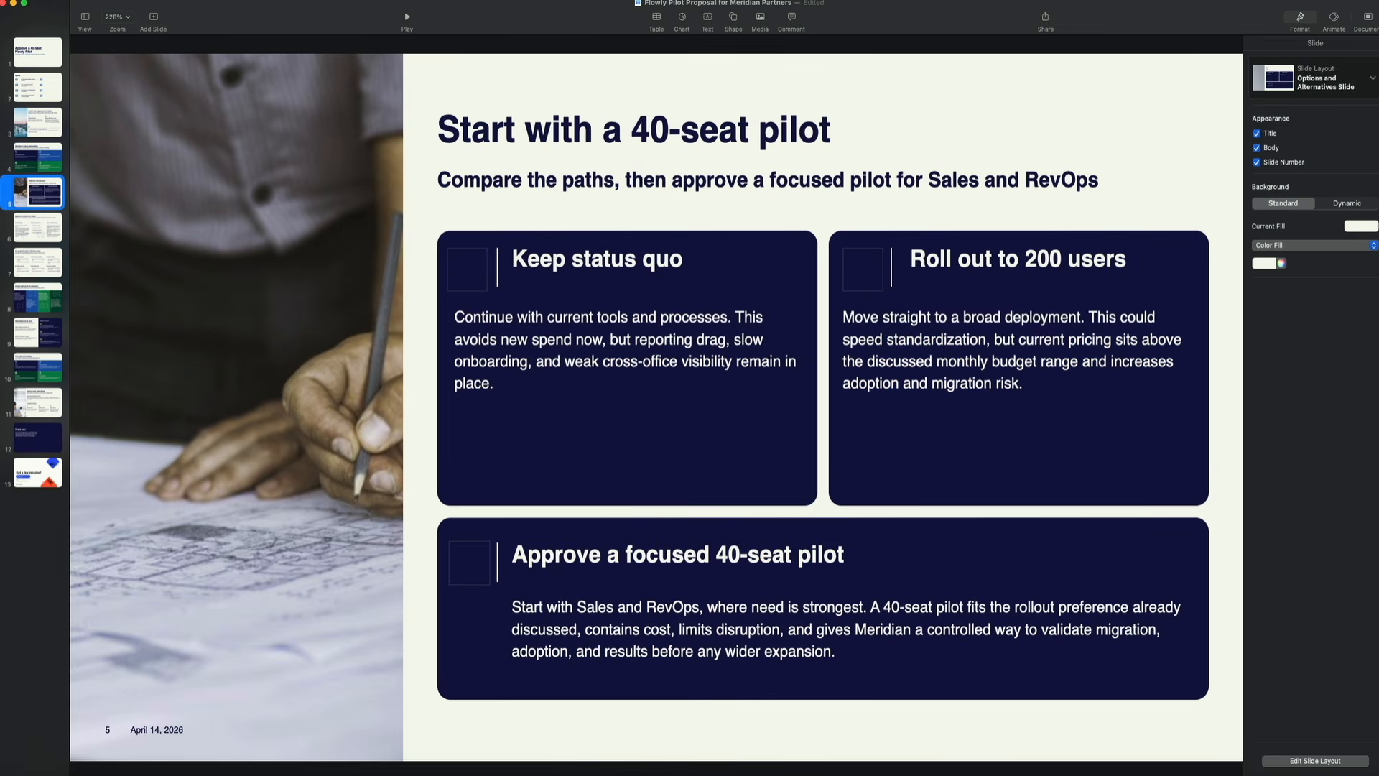